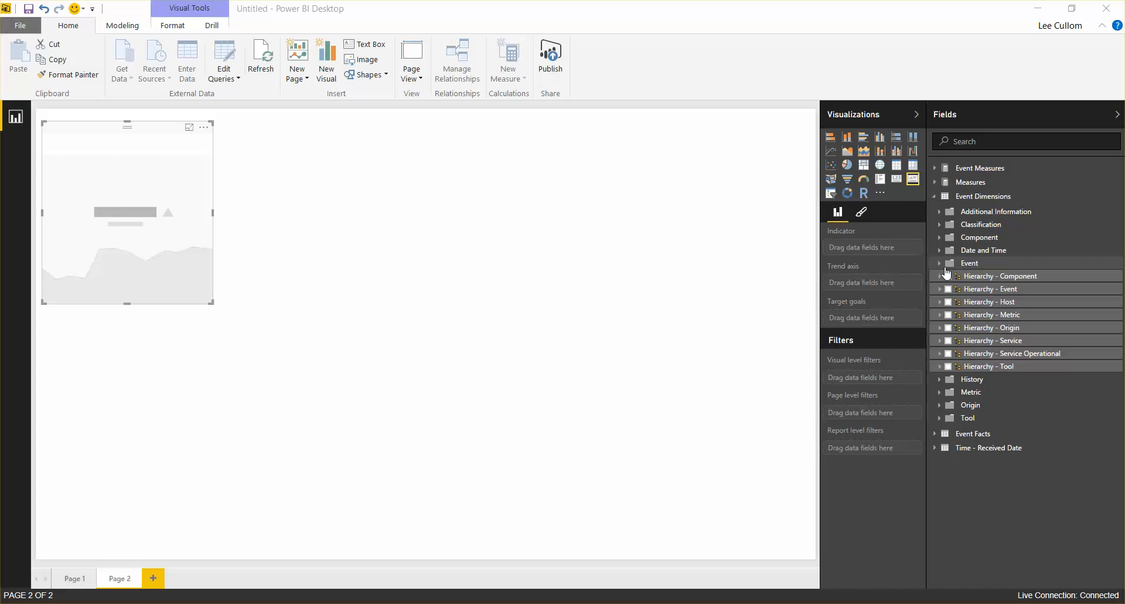
Widen the Fields pane and expand the Measures and Event Measures groups, collapsing open sub-items down through Percentage of Events Closed.
{"action": "left_click", "coordinate": [936, 182]}
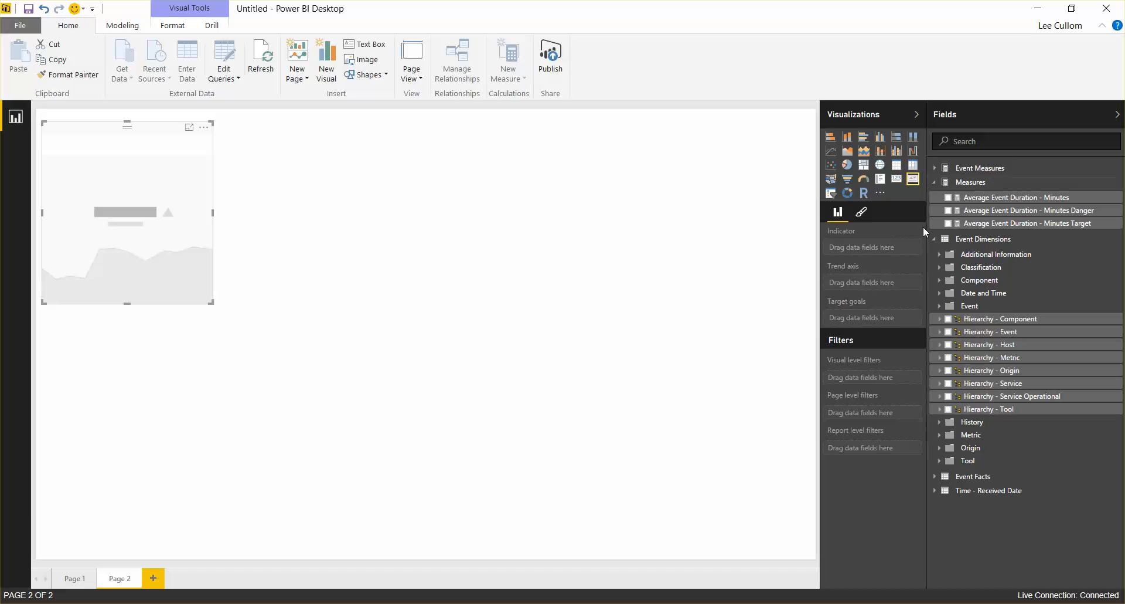
{"action": "left_click_drag", "start_coordinate": [925, 239], "coordinate": [871, 244]}
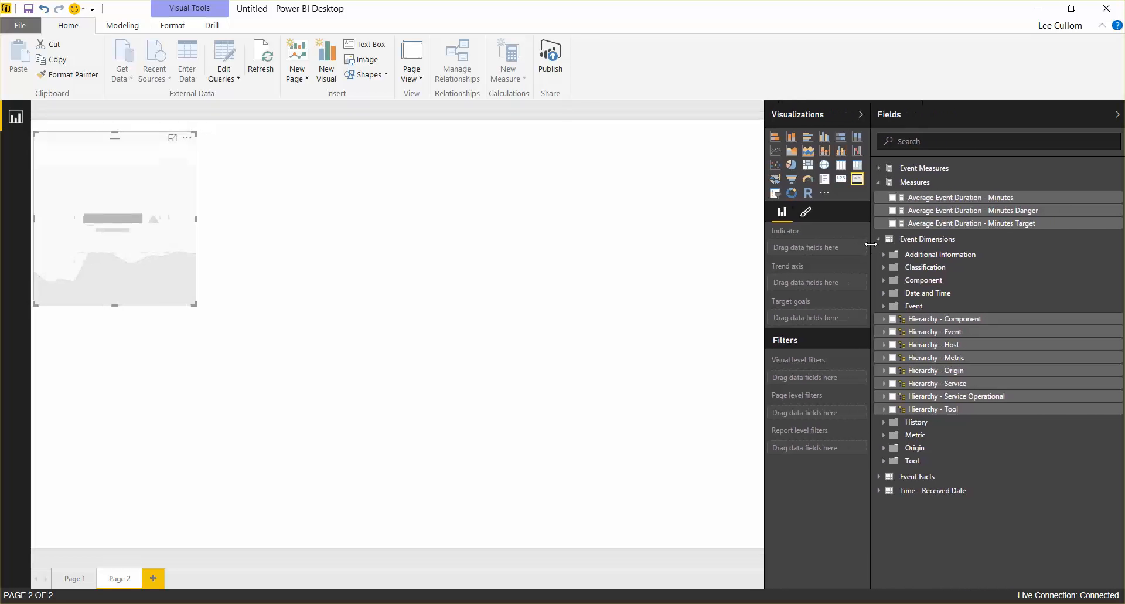
{"action": "left_click", "coordinate": [879, 168]}
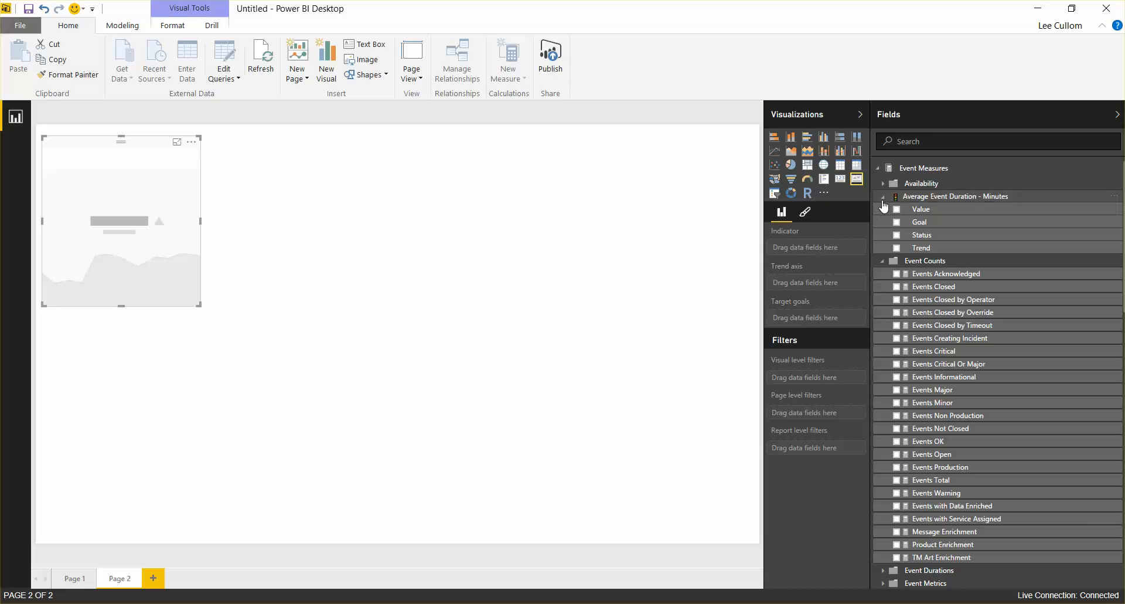
{"action": "left_click", "coordinate": [884, 261]}
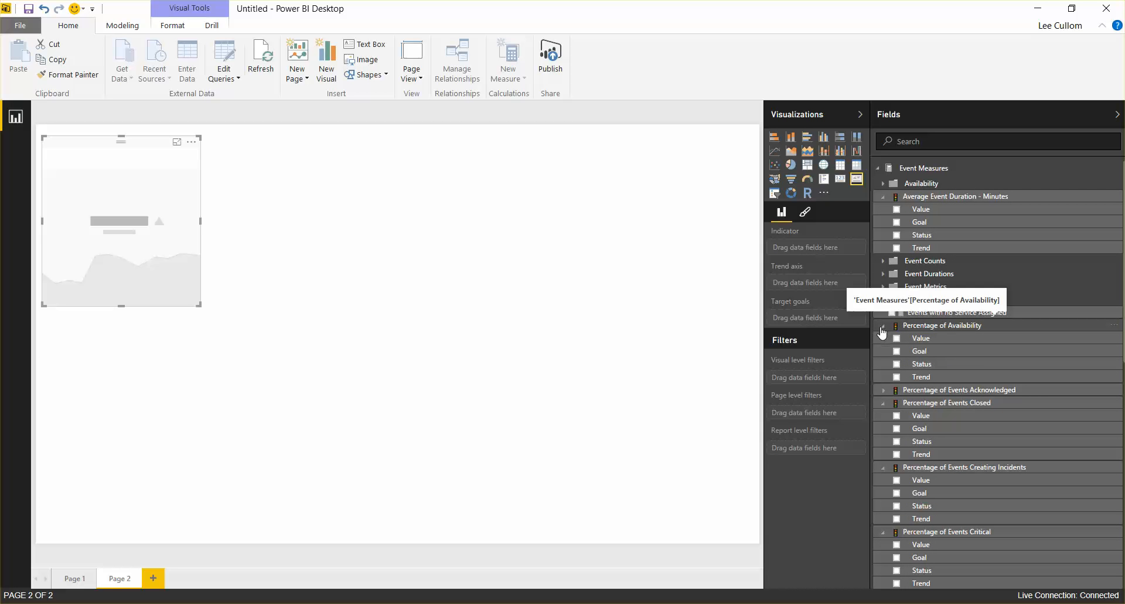
{"action": "left_click", "coordinate": [884, 197]}
{"action": "left_click", "coordinate": [884, 274]}
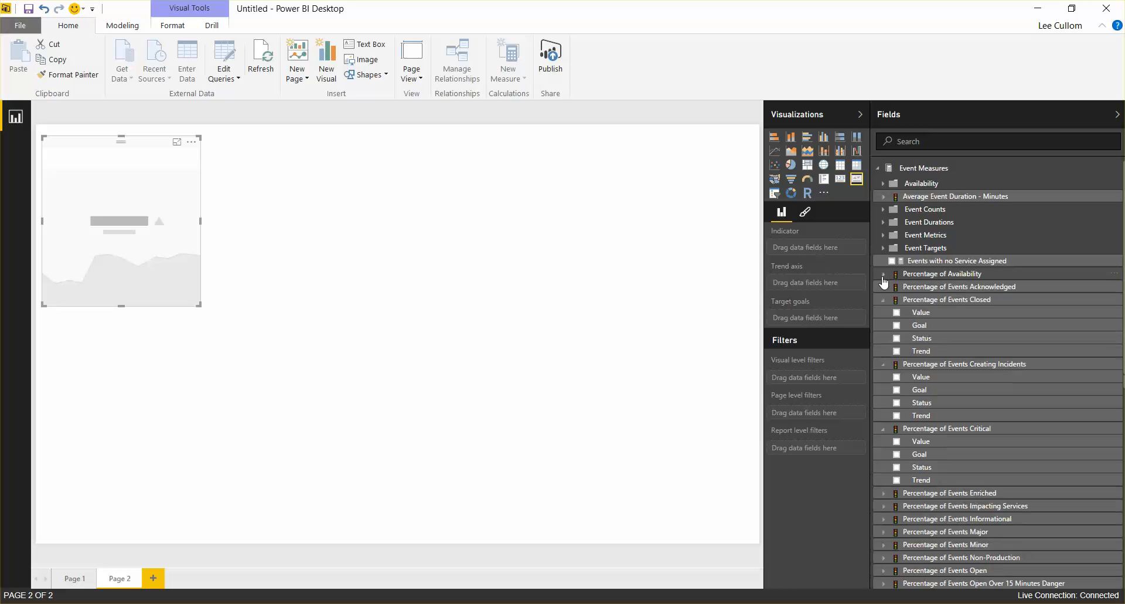
{"action": "left_click", "coordinate": [883, 299]}
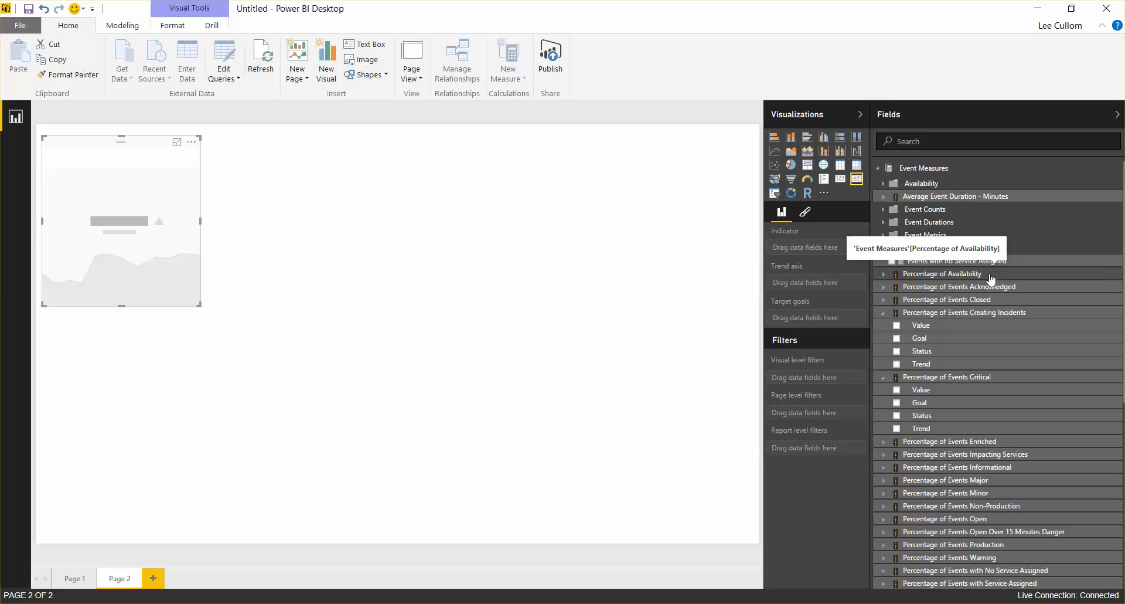
Add the Value and Goal of Average Event Duration - Minutes to the KPI visual as indicator and target.
{"action": "left_click", "coordinate": [884, 197]}
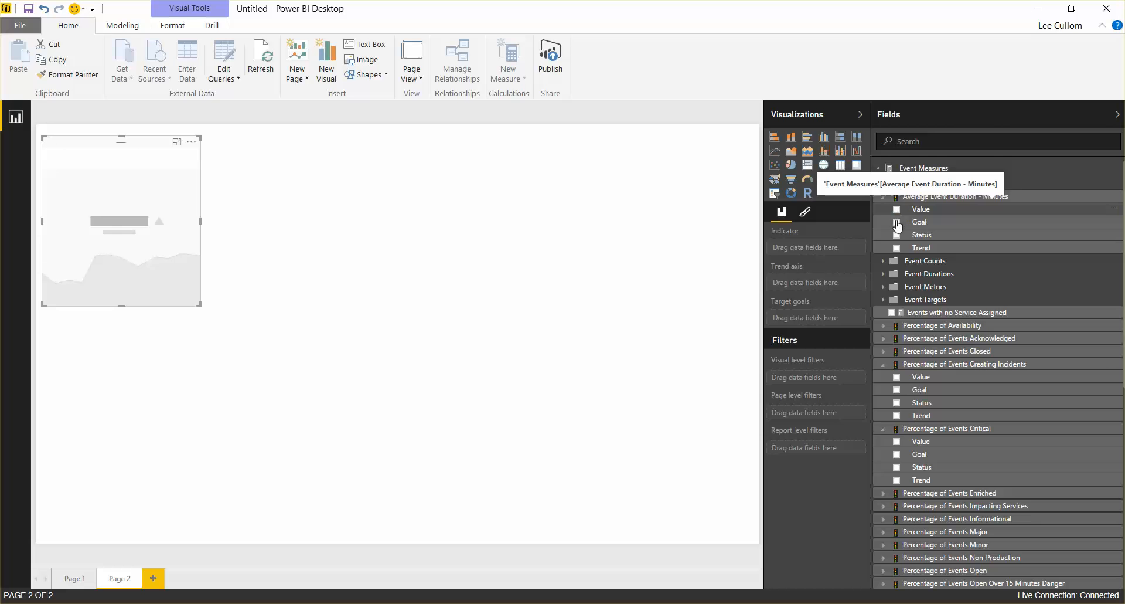
{"action": "left_click", "coordinate": [897, 210]}
{"action": "left_click", "coordinate": [897, 223]}
Set Month from the Time - Received Date table as the KPI visual's trend axis.
{"action": "scroll", "coordinate": [969, 310], "scroll_direction": "down", "scroll_amount": 6}
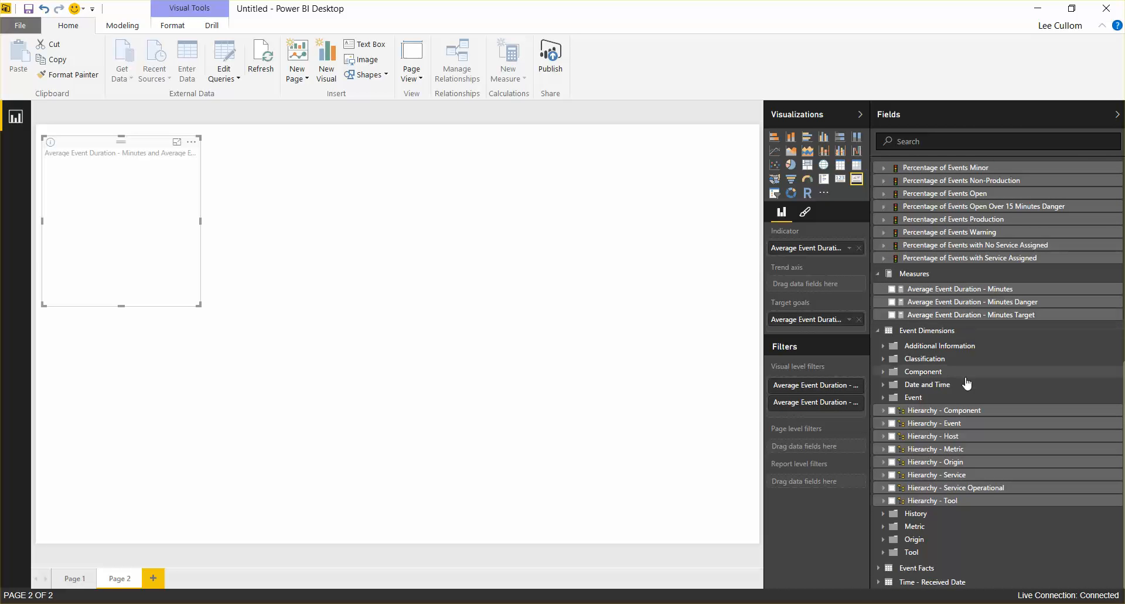
{"action": "left_click", "coordinate": [877, 582]}
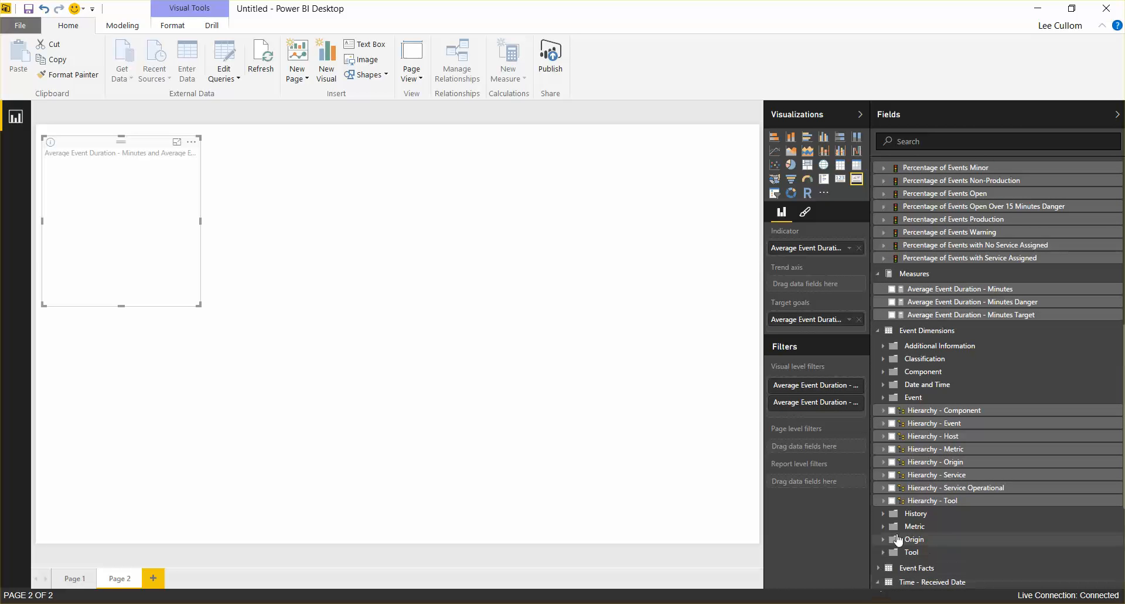
{"action": "scroll", "coordinate": [899, 540], "scroll_direction": "down", "scroll_amount": 5}
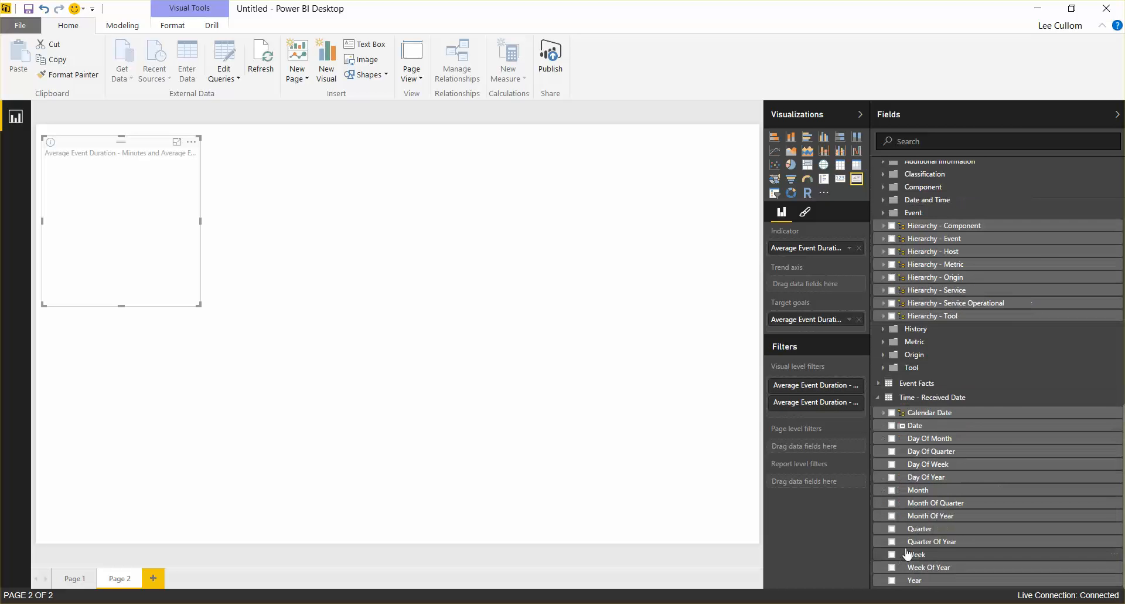
{"action": "left_click", "coordinate": [892, 491]}
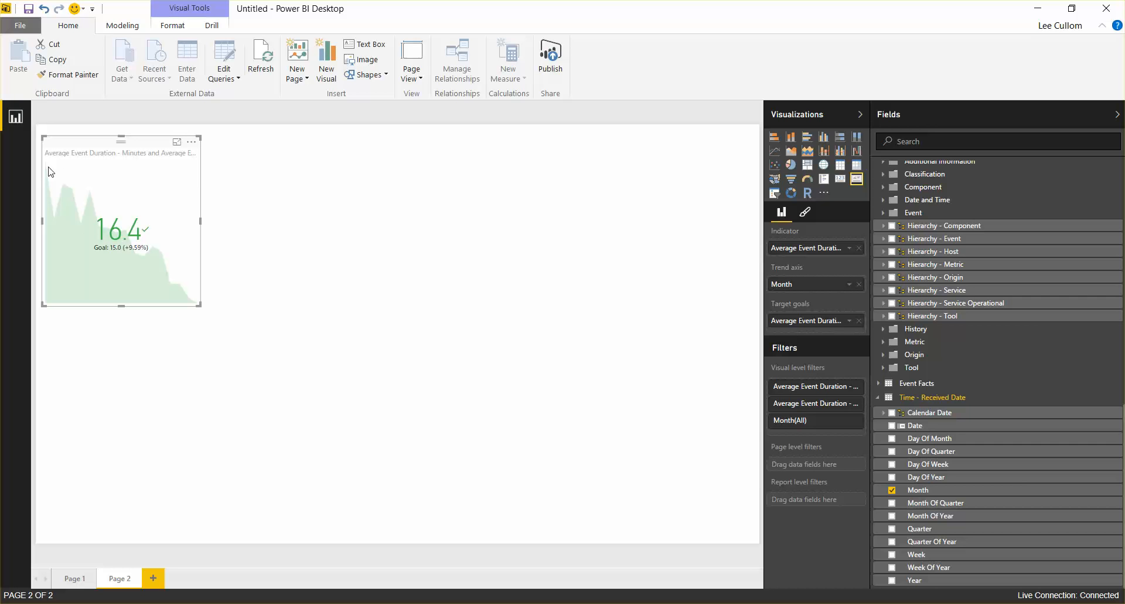
Insert a new card visual and place it beside the average event duration KPI.
{"action": "left_click", "coordinate": [253, 193]}
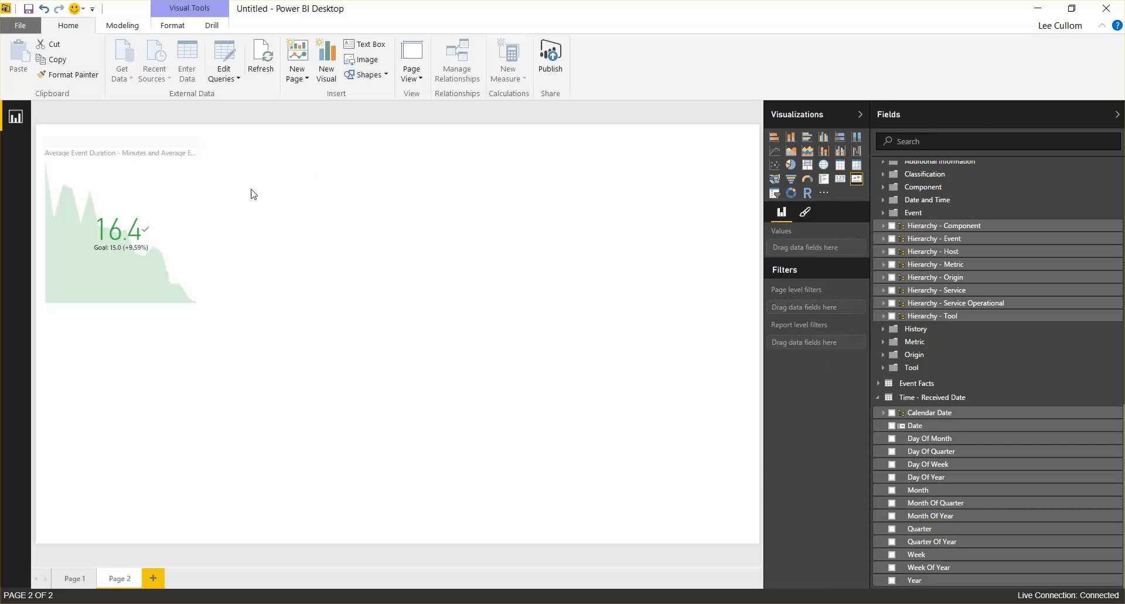
{"action": "left_click", "coordinate": [839, 186]}
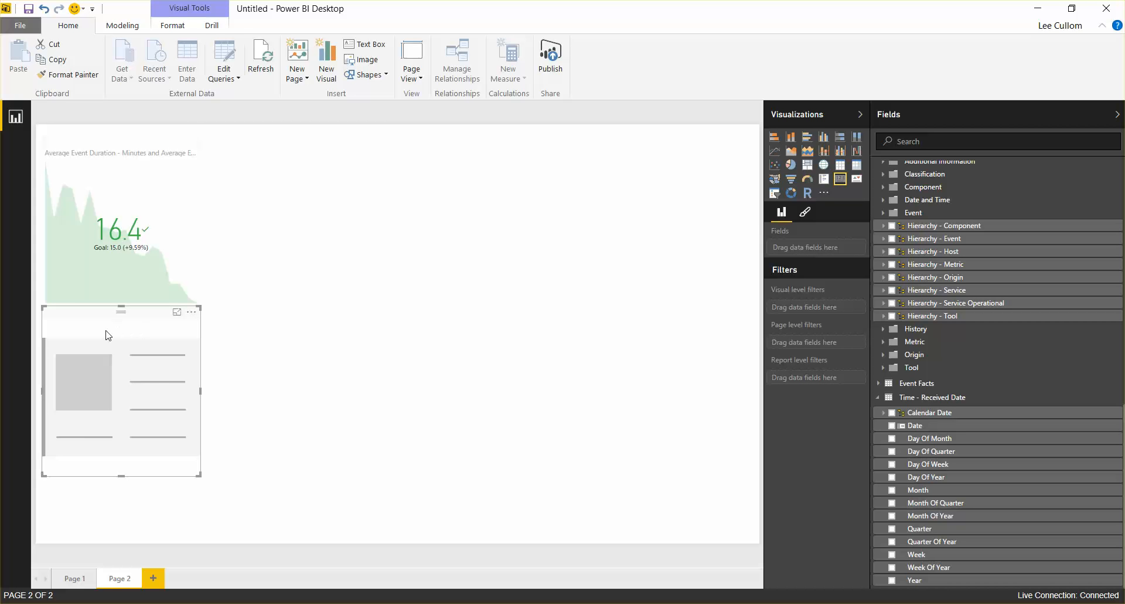
{"action": "left_click_drag", "start_coordinate": [120, 314], "coordinate": [296, 160]}
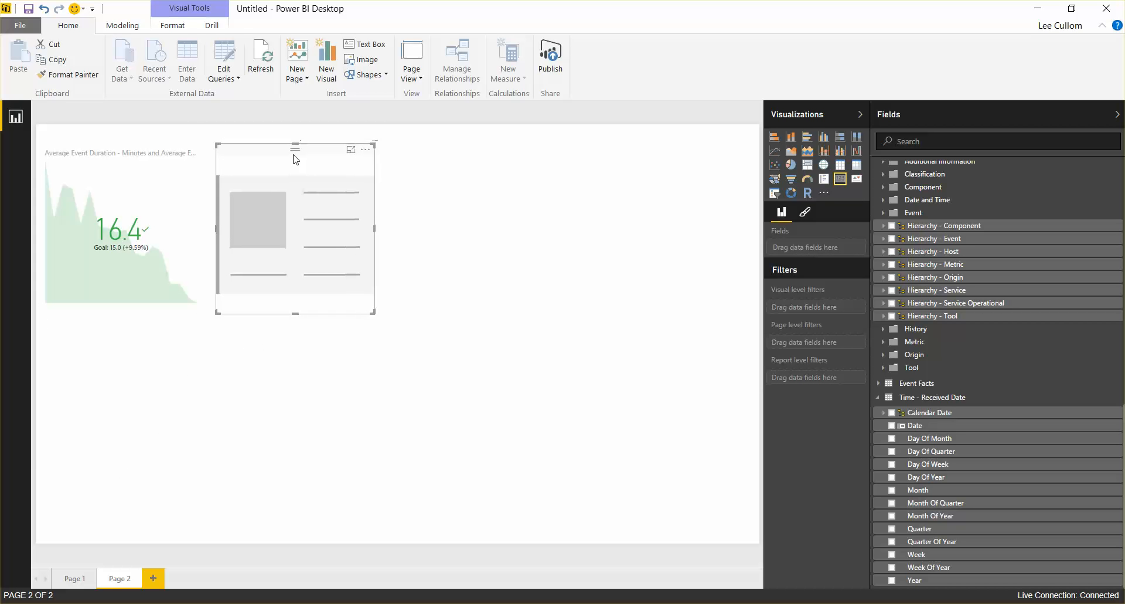
Search the fields for "critical", add Events Critical to the card and reduce the card's height slightly.
{"action": "left_click", "coordinate": [929, 143]}
{"action": "type", "text": "critical"}
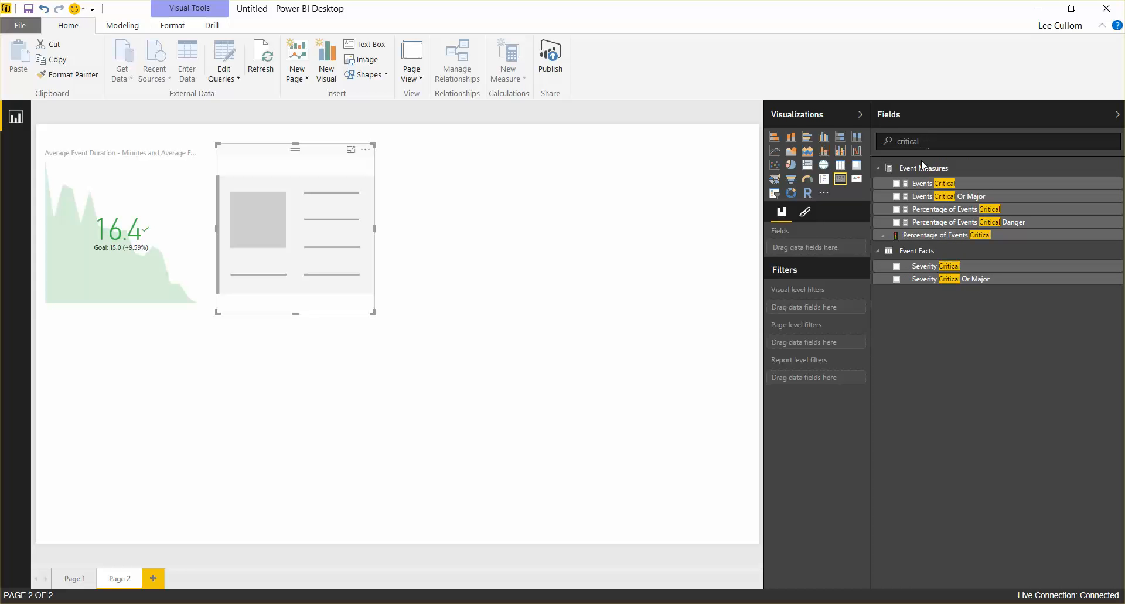
{"action": "left_click", "coordinate": [897, 184]}
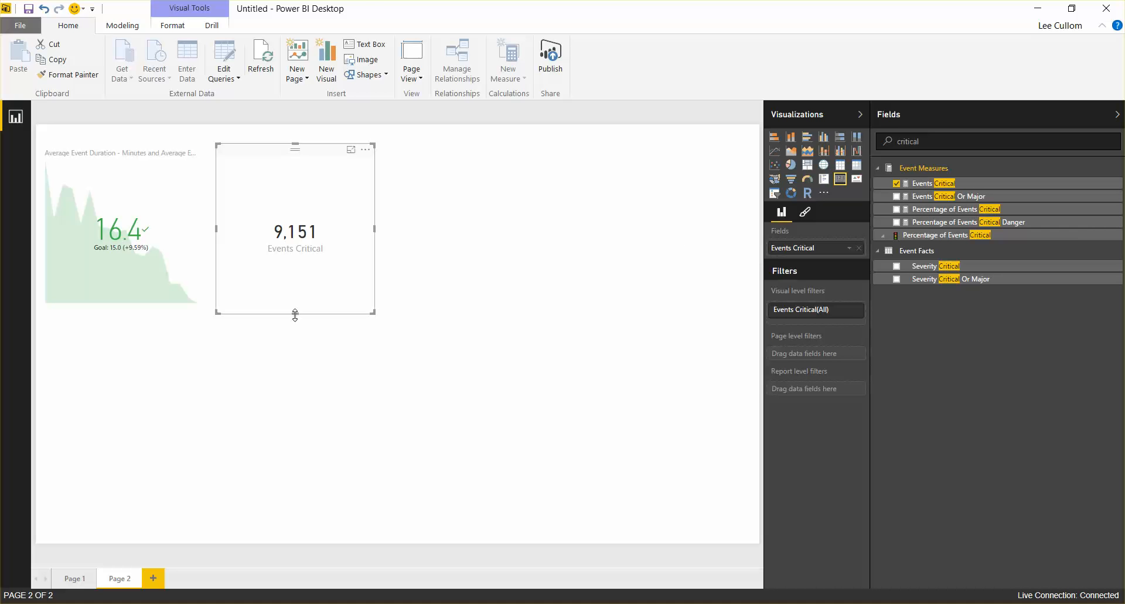
{"action": "left_click_drag", "start_coordinate": [294, 316], "coordinate": [299, 307]}
Insert a new multi-row card visual and place it beside the Events Critical card.
{"action": "left_click", "coordinate": [382, 287]}
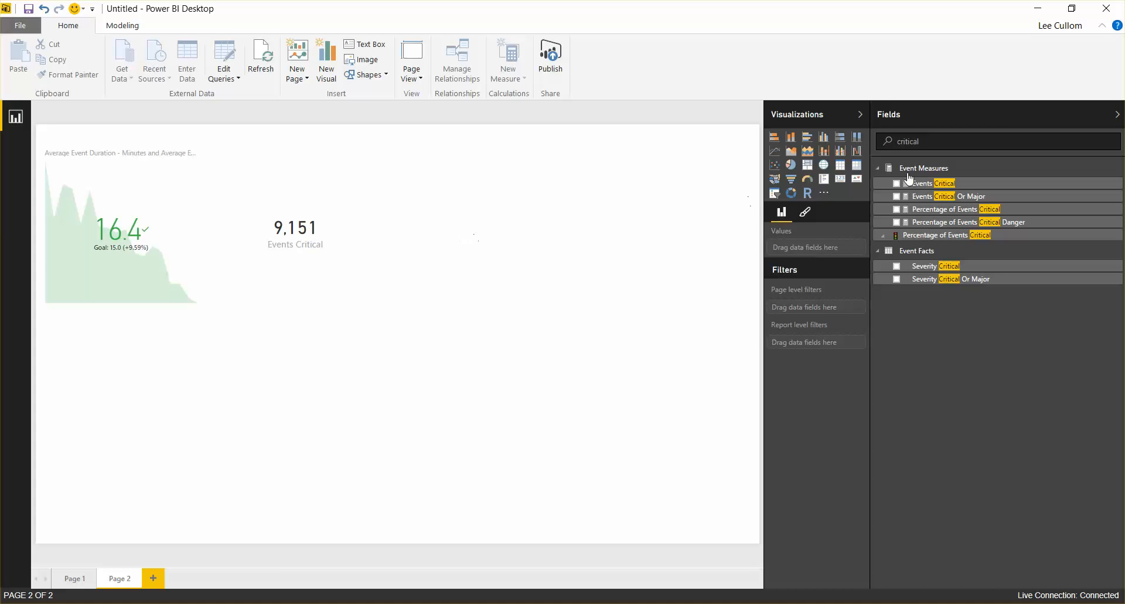
{"action": "left_click", "coordinate": [823, 181]}
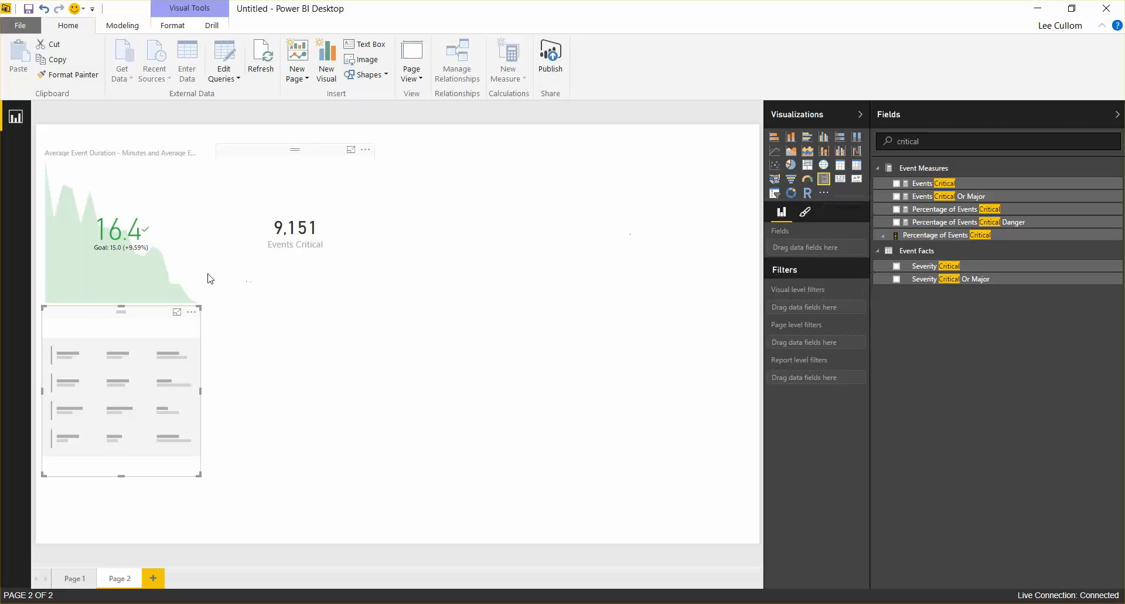
{"action": "left_click_drag", "start_coordinate": [120, 314], "coordinate": [463, 144]}
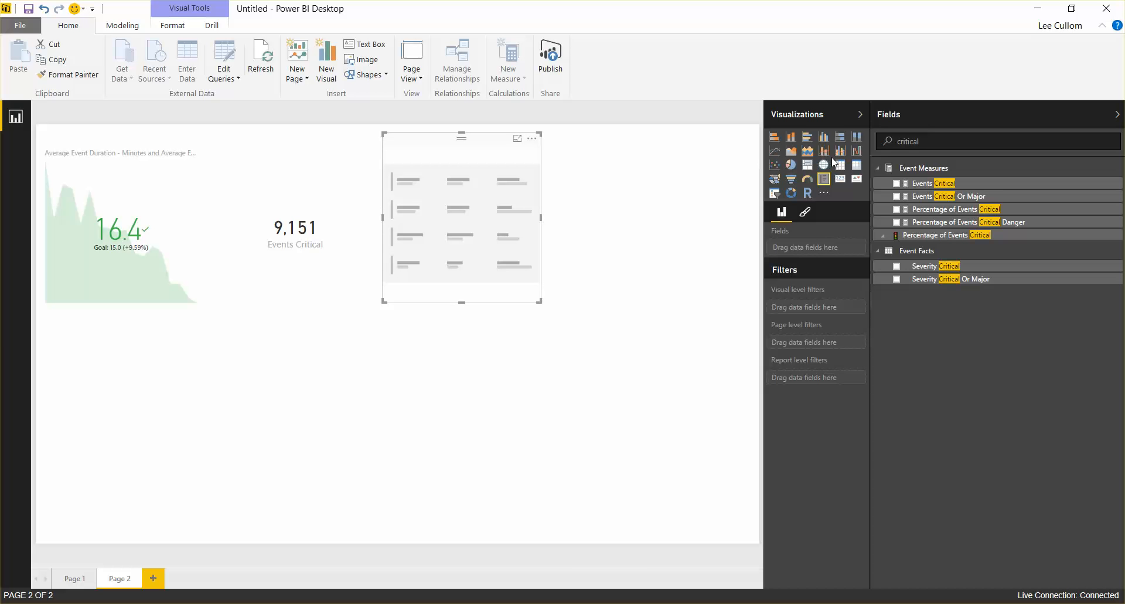
Add the Events Closed and Events Total measures to the multi-row card, searching the fields for "closed" and "total".
{"action": "left_click_drag", "start_coordinate": [931, 143], "coordinate": [878, 149]}
{"action": "type", "text": "closed"}
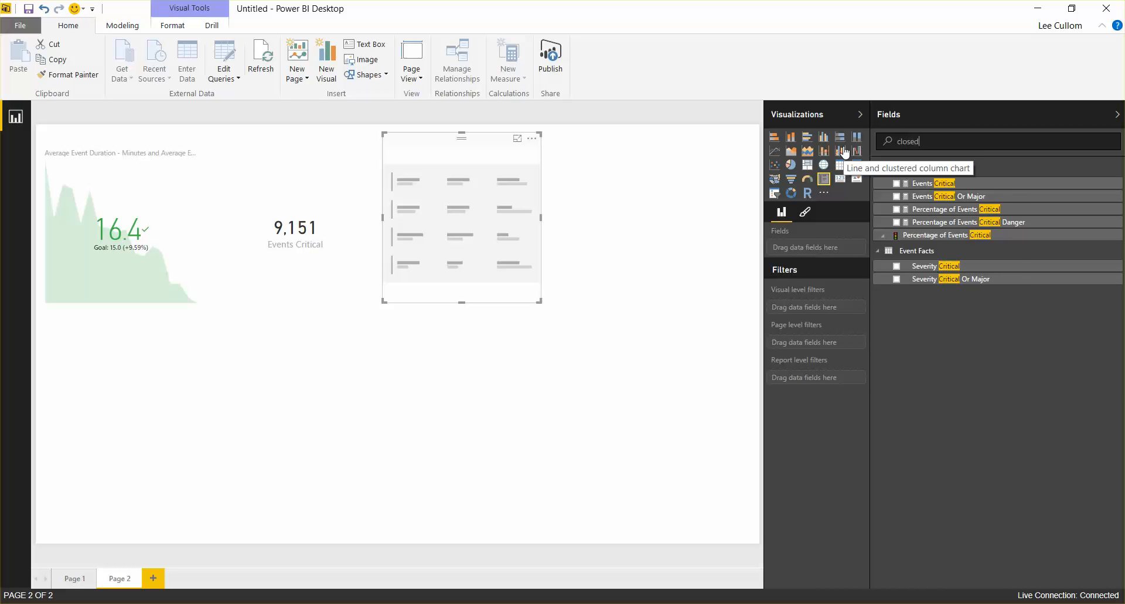
{"action": "left_click", "coordinate": [896, 184]}
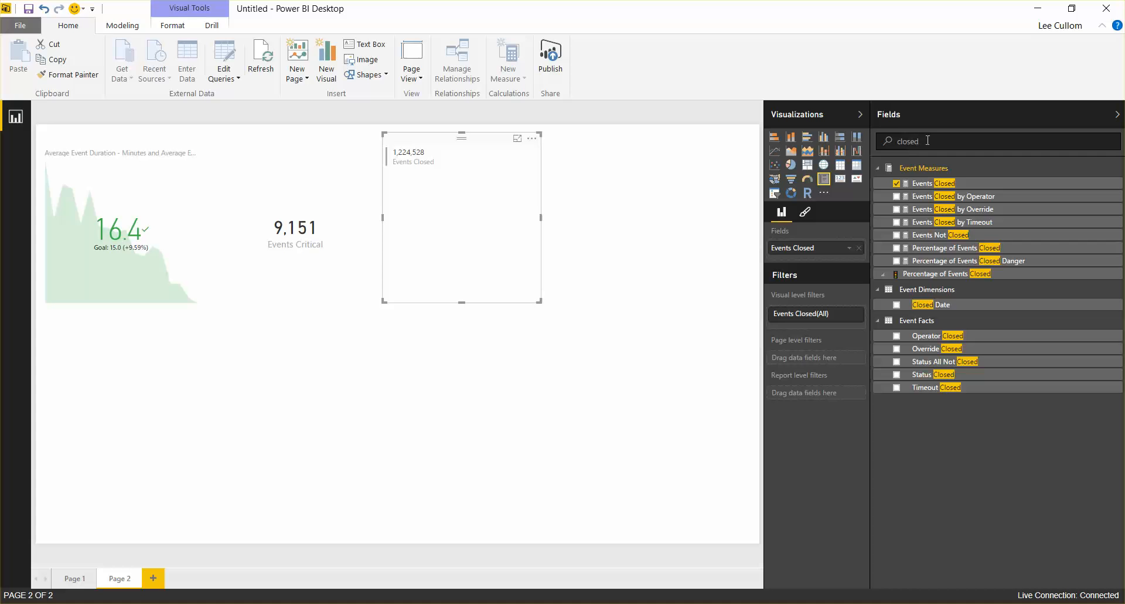
{"action": "left_click_drag", "start_coordinate": [928, 141], "coordinate": [877, 143]}
{"action": "type", "text": "total"}
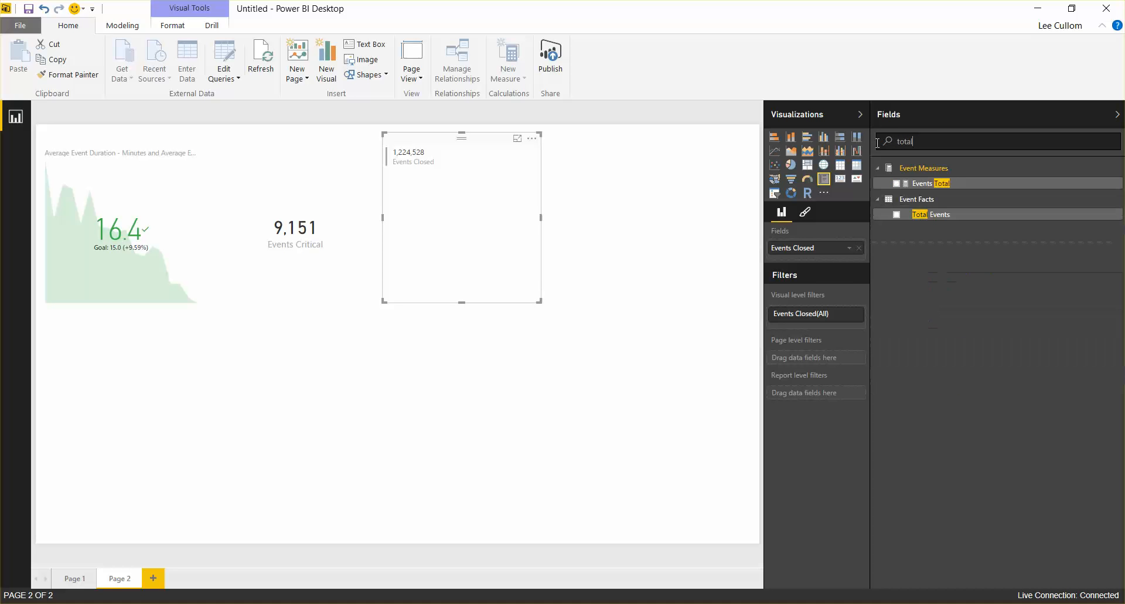
{"action": "left_click", "coordinate": [896, 183]}
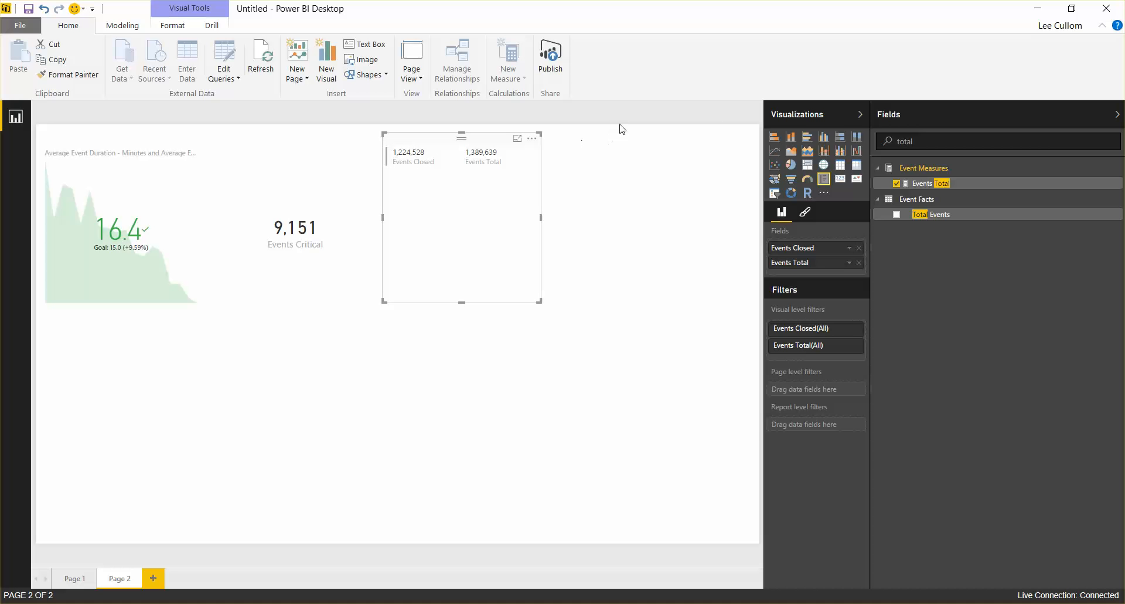
Search the fields for "events open" and add Percentage of Events Open to the multi-row card.
{"action": "left_click", "coordinate": [932, 141]}
{"action": "type", "text": "events open"}
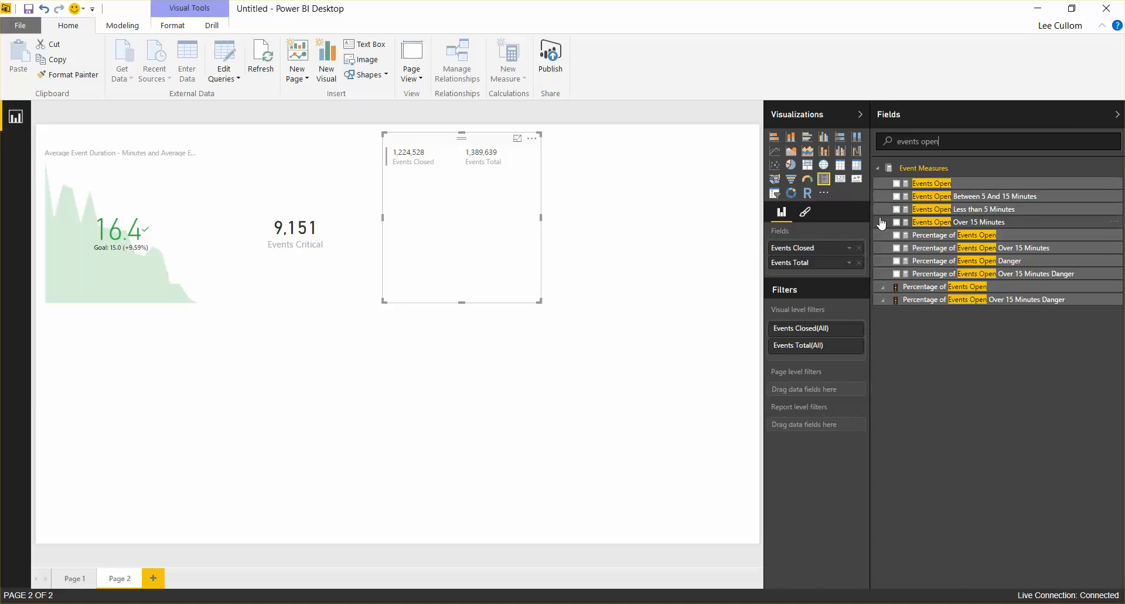
{"action": "left_click", "coordinate": [896, 235]}
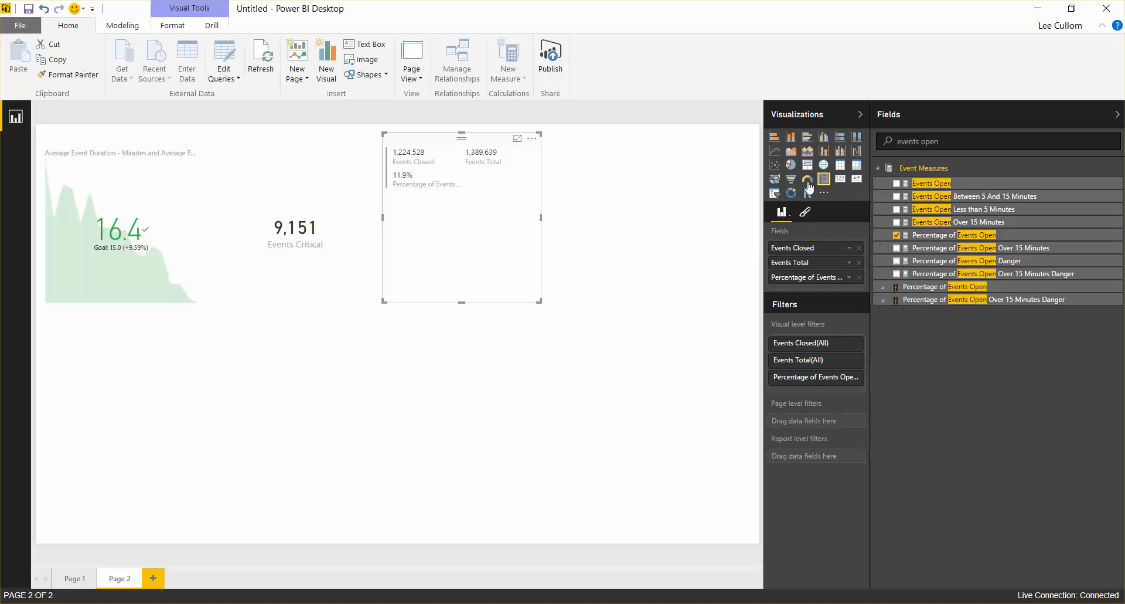
Search the fields for "service", add Percentage of Events with Service Assigned to the multi-row card and narrow the card.
{"action": "left_click_drag", "start_coordinate": [949, 141], "coordinate": [875, 143]}
{"action": "type", "text": "service"}
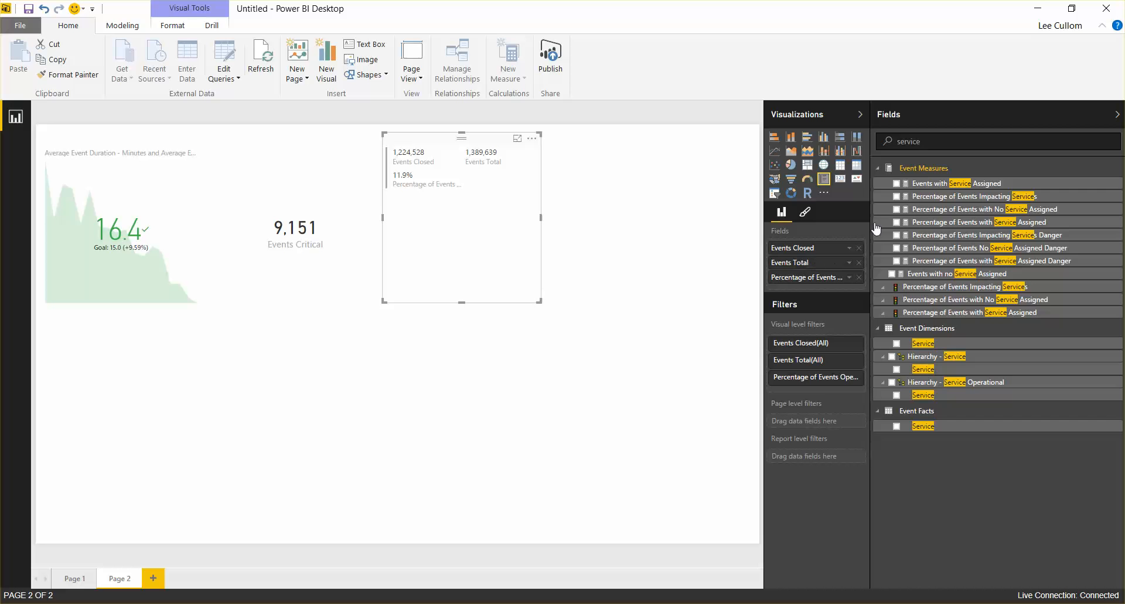
{"action": "left_click", "coordinate": [896, 183]}
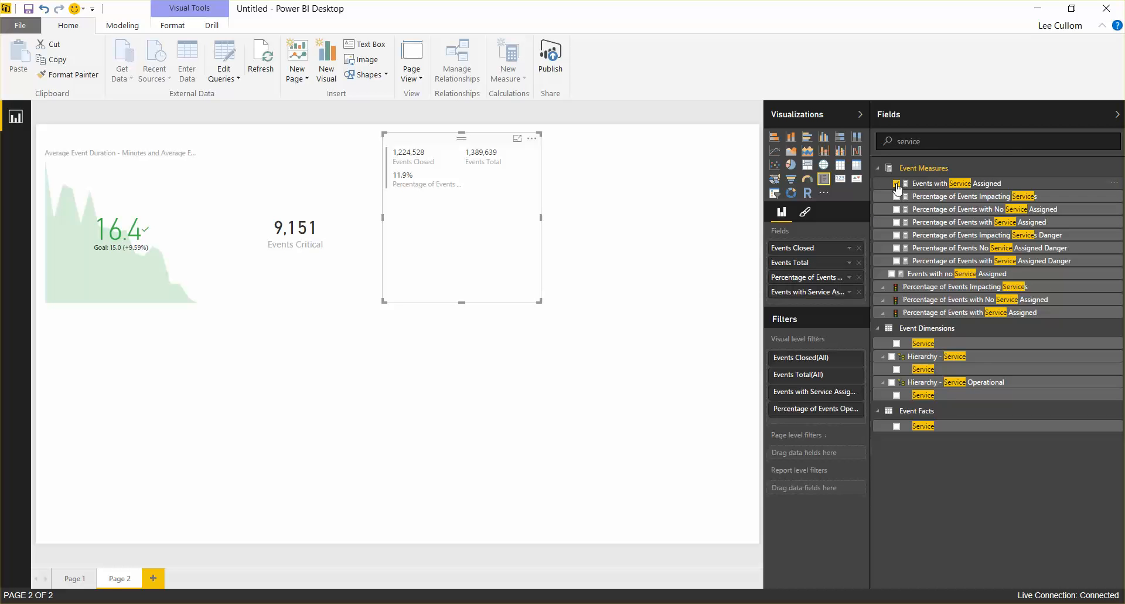
{"action": "left_click", "coordinate": [896, 184]}
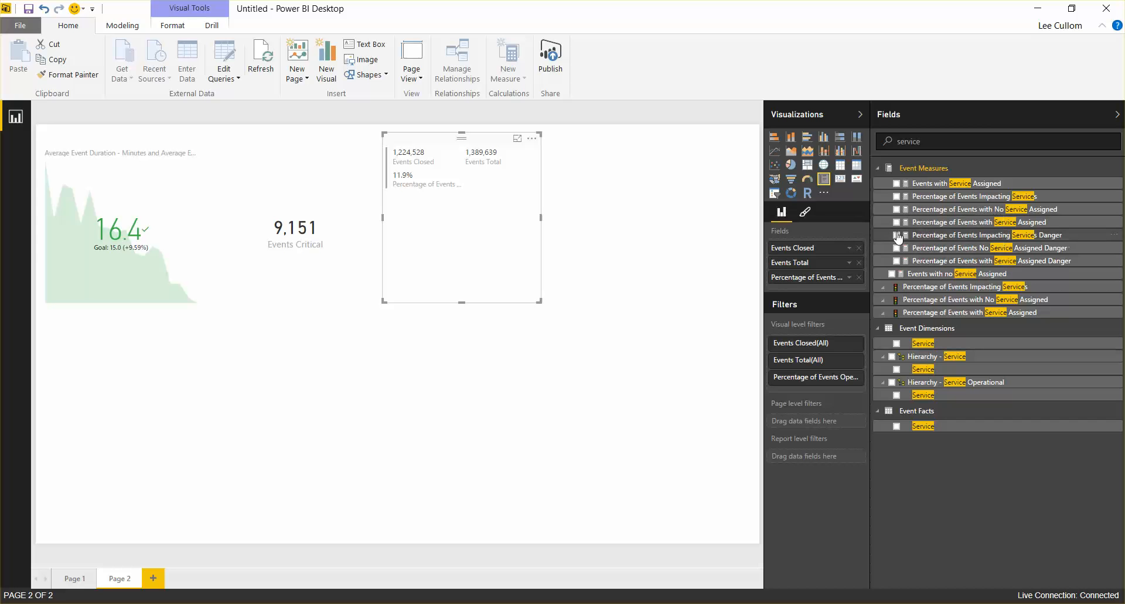
{"action": "left_click", "coordinate": [897, 223]}
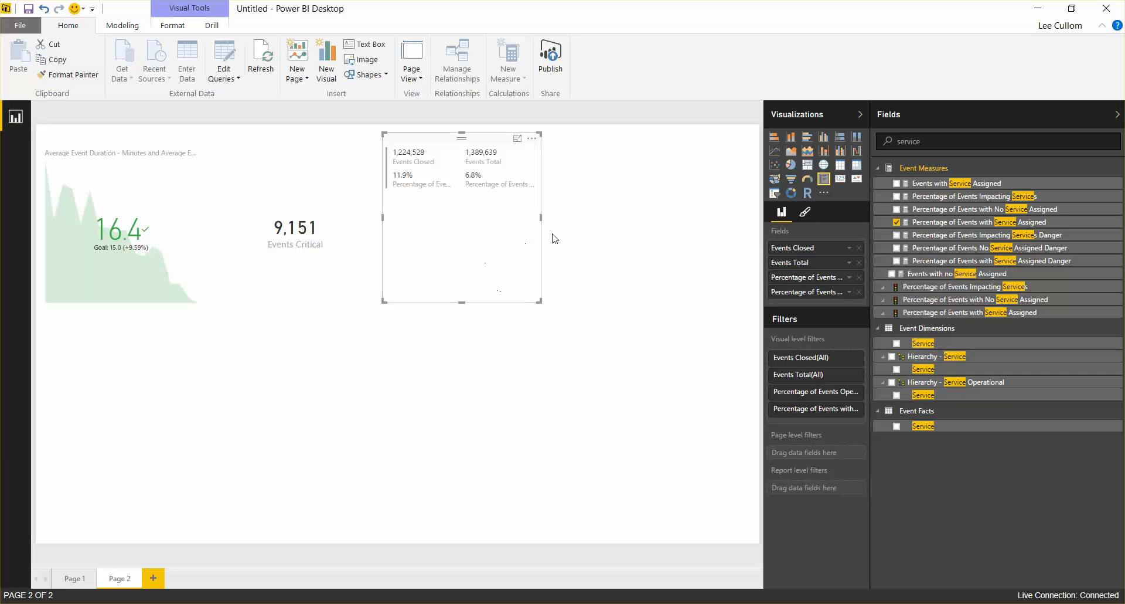
{"action": "left_click_drag", "start_coordinate": [541, 217], "coordinate": [505, 217]}
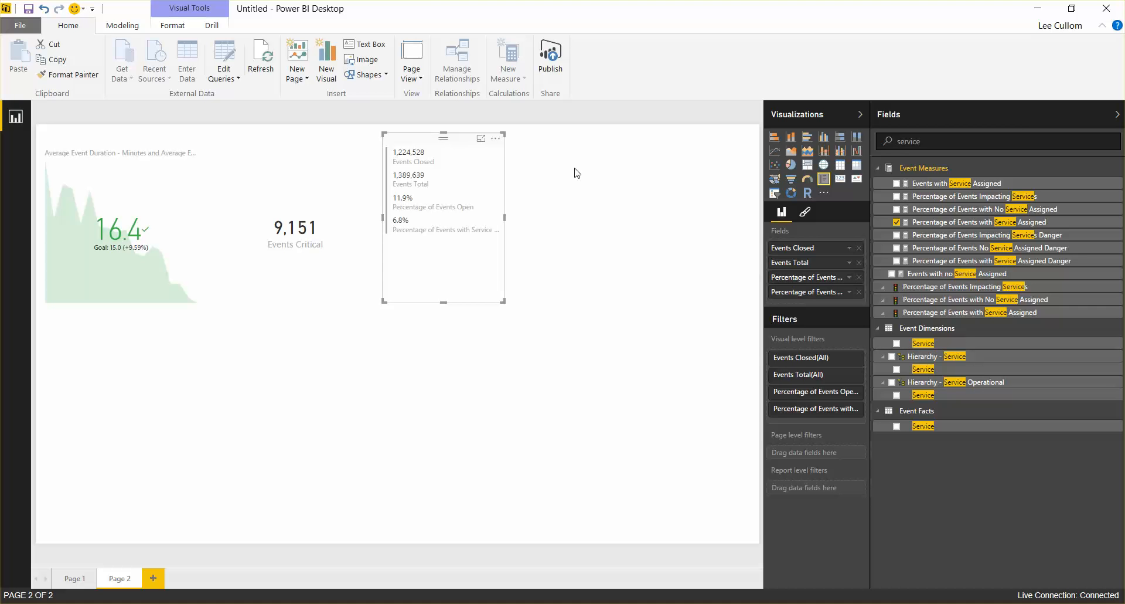
Insert a second KPI visual with Percentage of Events Critical as its indicator, searching the fields for "percentage of events".
{"action": "key", "text": "Delete"}
{"action": "double_click", "coordinate": [932, 142]}
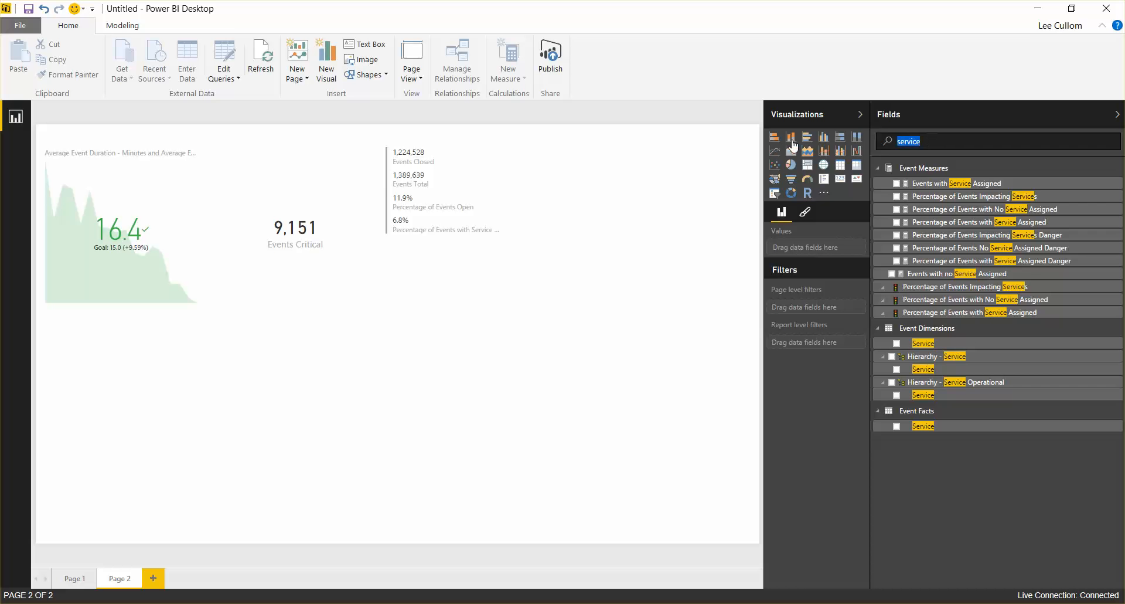
{"action": "type", "text": "percentage"}
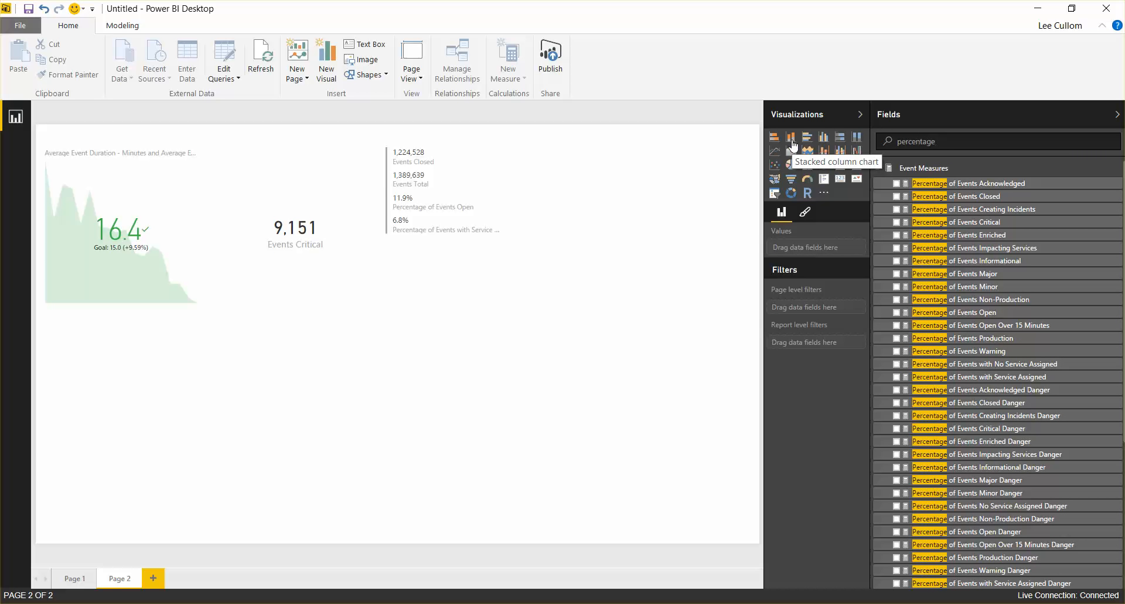
{"action": "type", "text": " of events"}
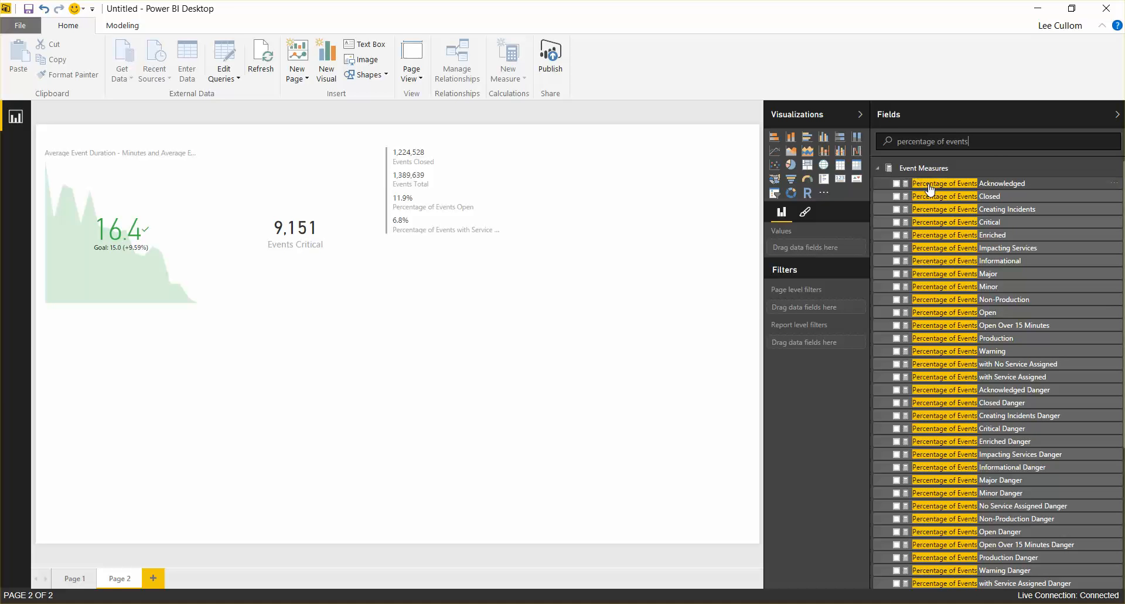
{"action": "left_click", "coordinate": [857, 183]}
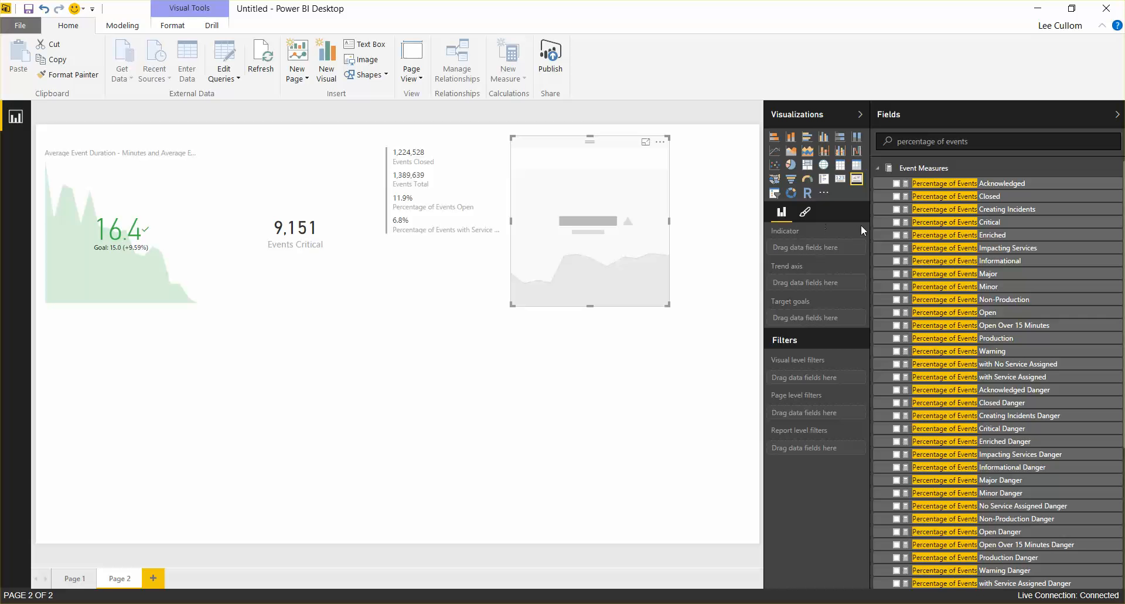
{"action": "left_click", "coordinate": [897, 223]}
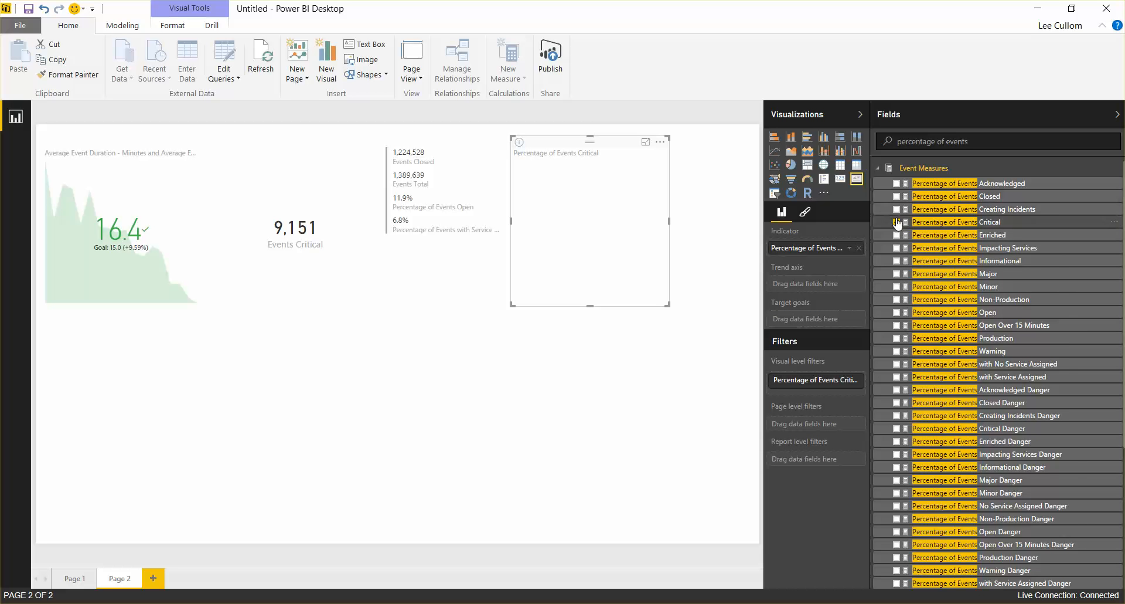
Clear the field search and add Year from Time - Received Date as the trend axis of the Percentage of Events Critical KPI.
{"action": "scroll", "coordinate": [897, 223], "scroll_direction": "down", "scroll_amount": 5}
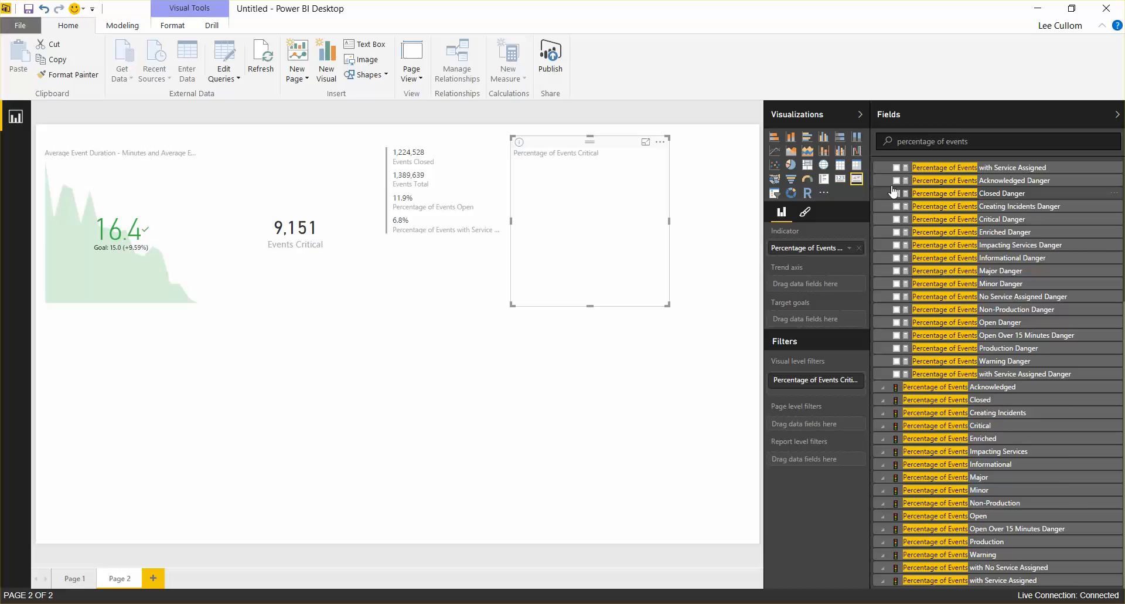
{"action": "scroll", "coordinate": [892, 192], "scroll_direction": "up", "scroll_amount": 5}
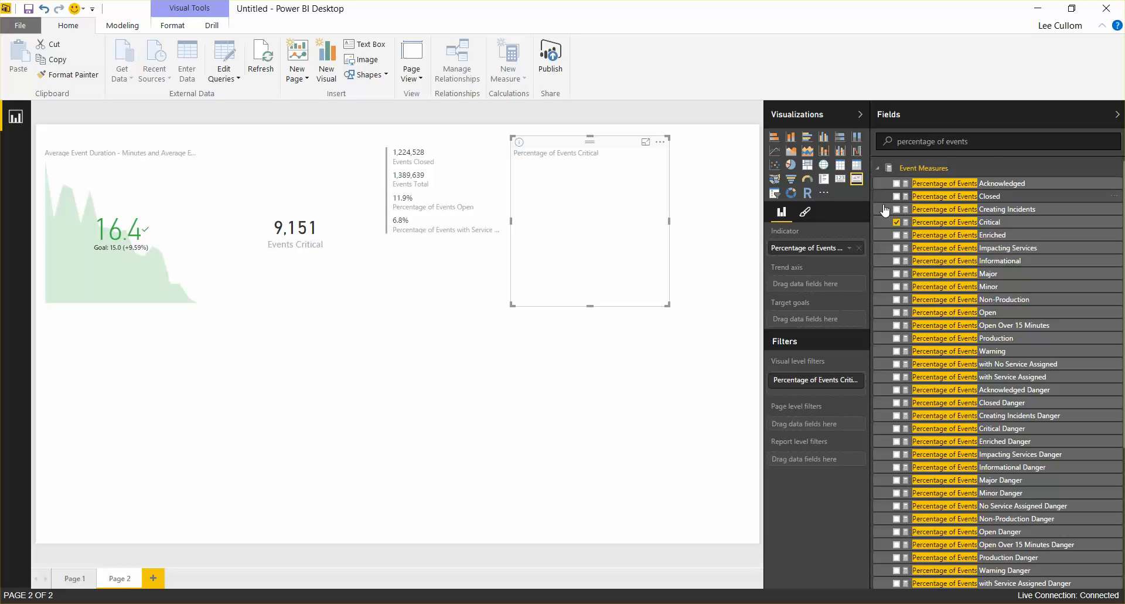
{"action": "scroll", "coordinate": [901, 269], "scroll_direction": "down", "scroll_amount": 5}
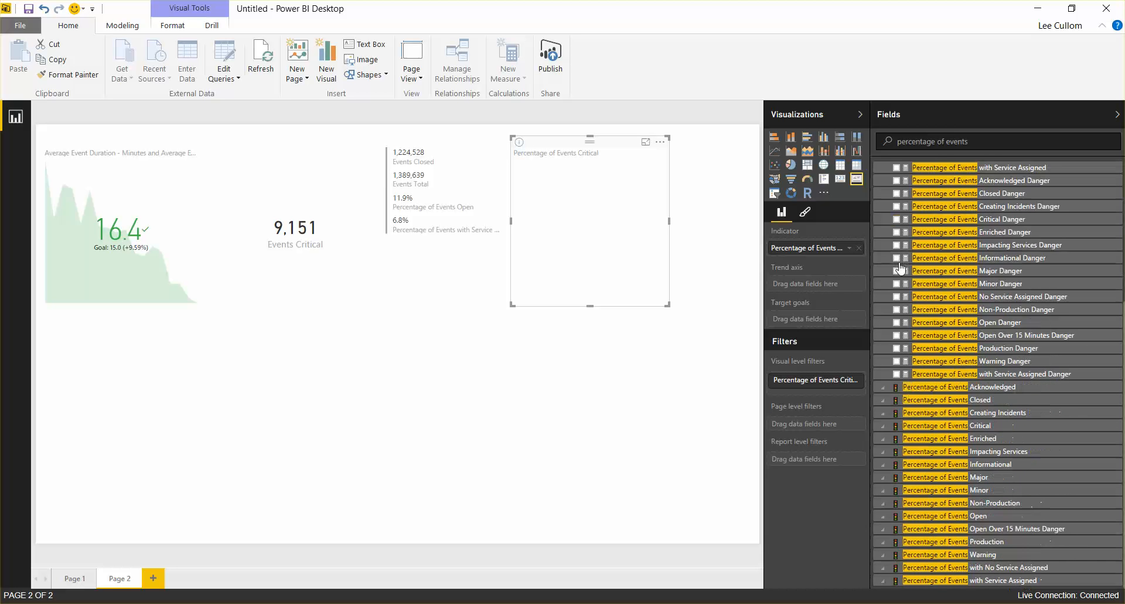
{"action": "scroll", "coordinate": [901, 269], "scroll_direction": "up", "scroll_amount": 3}
{"action": "left_click_drag", "start_coordinate": [982, 147], "coordinate": [846, 147]}
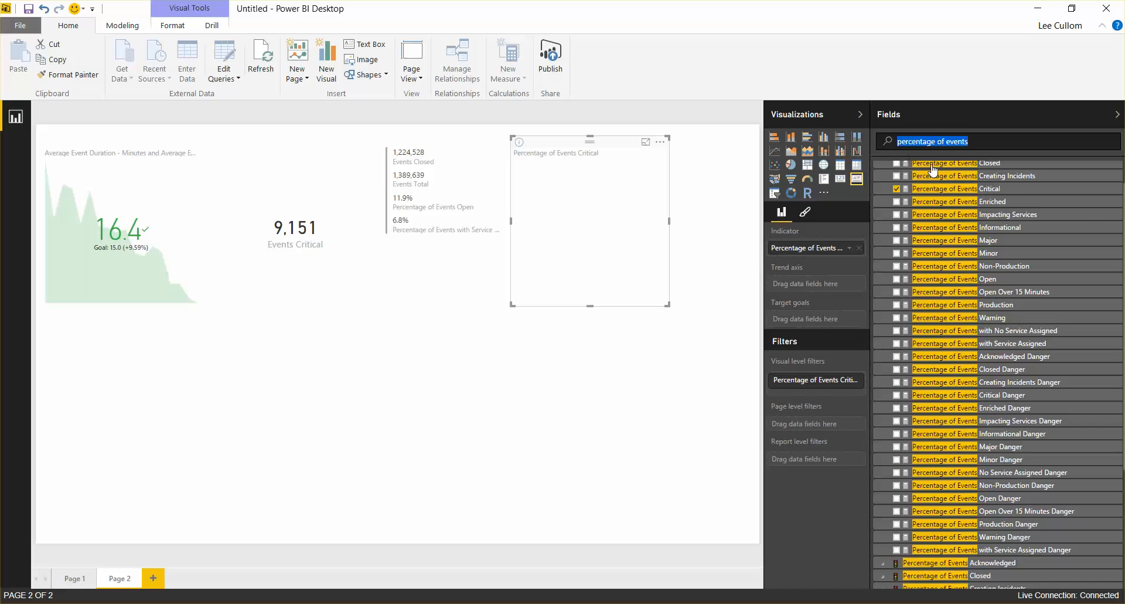
{"action": "key", "text": "BackSpace"}
{"action": "scroll", "coordinate": [967, 282], "scroll_direction": "down", "scroll_amount": 10}
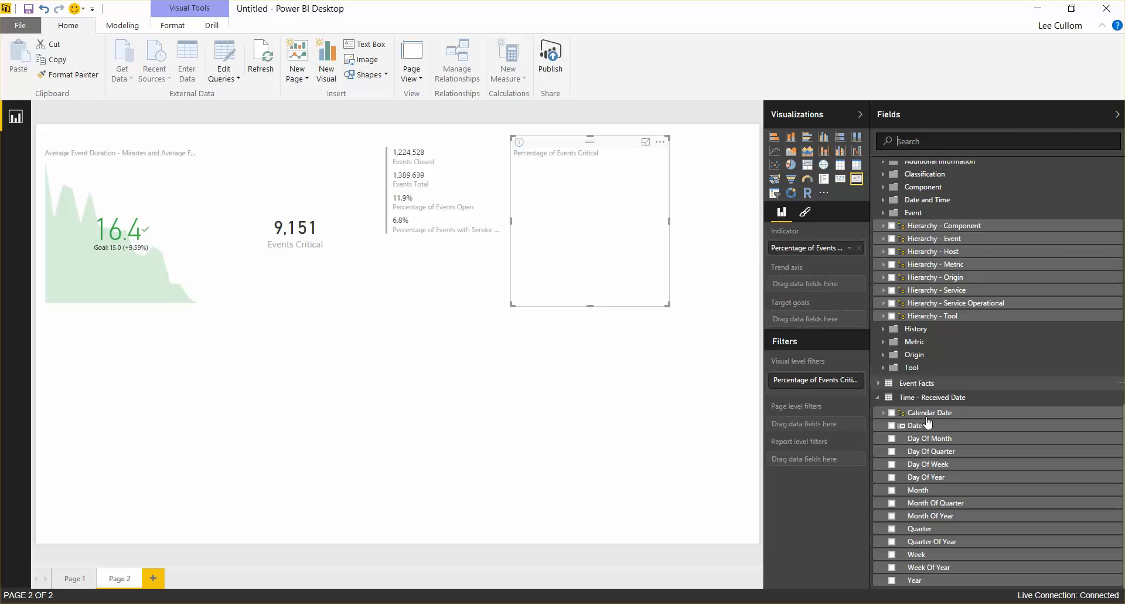
{"action": "left_click", "coordinate": [892, 580]}
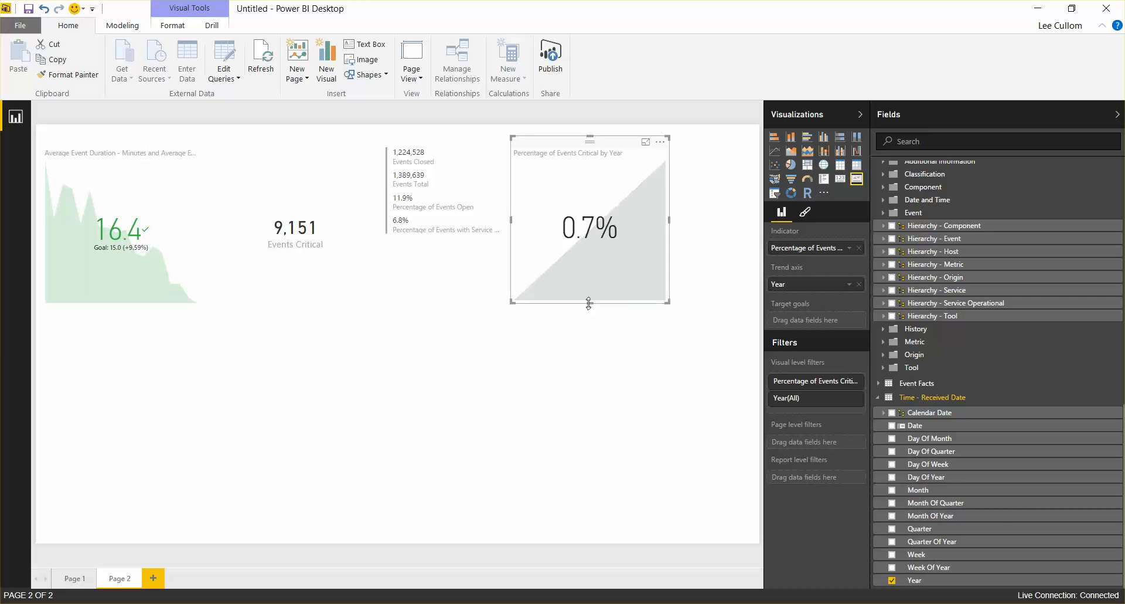
{"action": "left_click", "coordinate": [255, 350]}
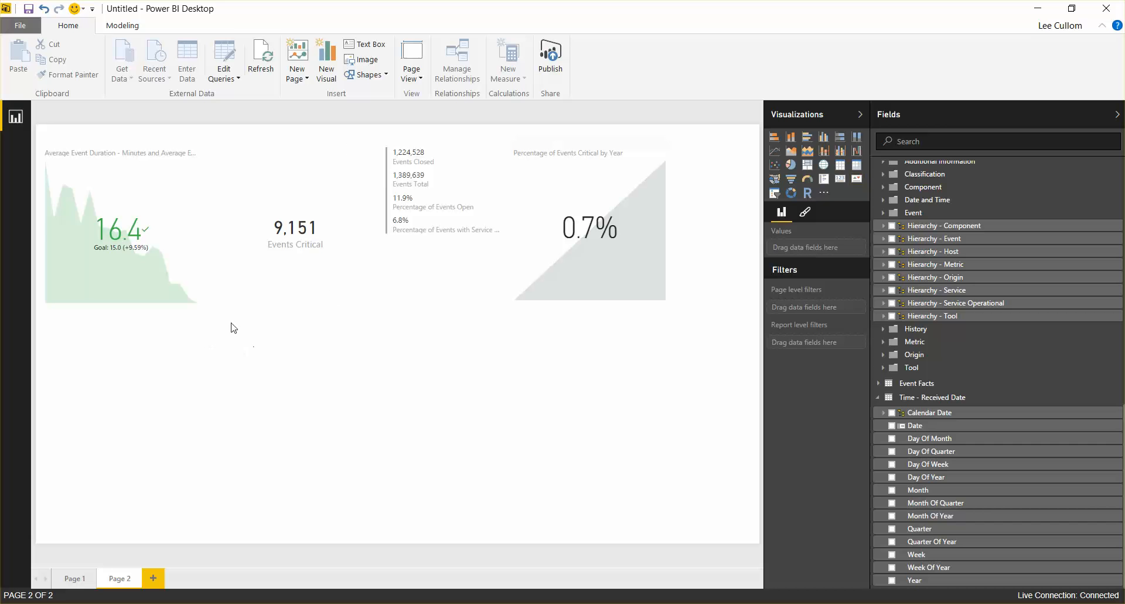
Search the fields for "total", create a column chart of Events Total and widen it across the page.
{"action": "left_click", "coordinate": [935, 140]}
{"action": "type", "text": "total"}
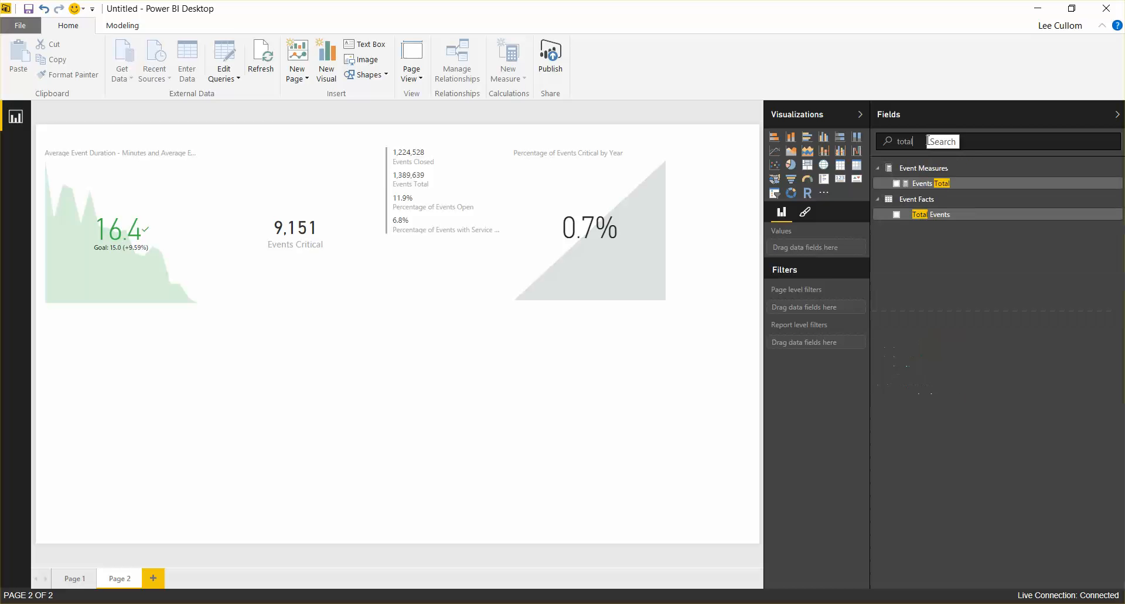
{"action": "left_click", "coordinate": [897, 183]}
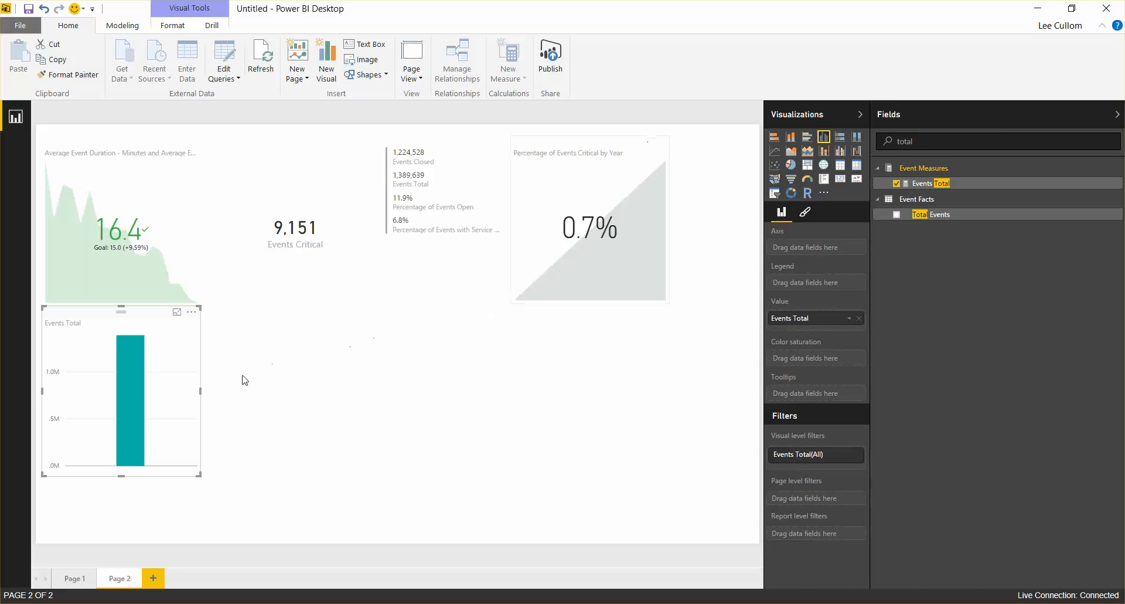
{"action": "left_click_drag", "start_coordinate": [201, 392], "coordinate": [747, 375]}
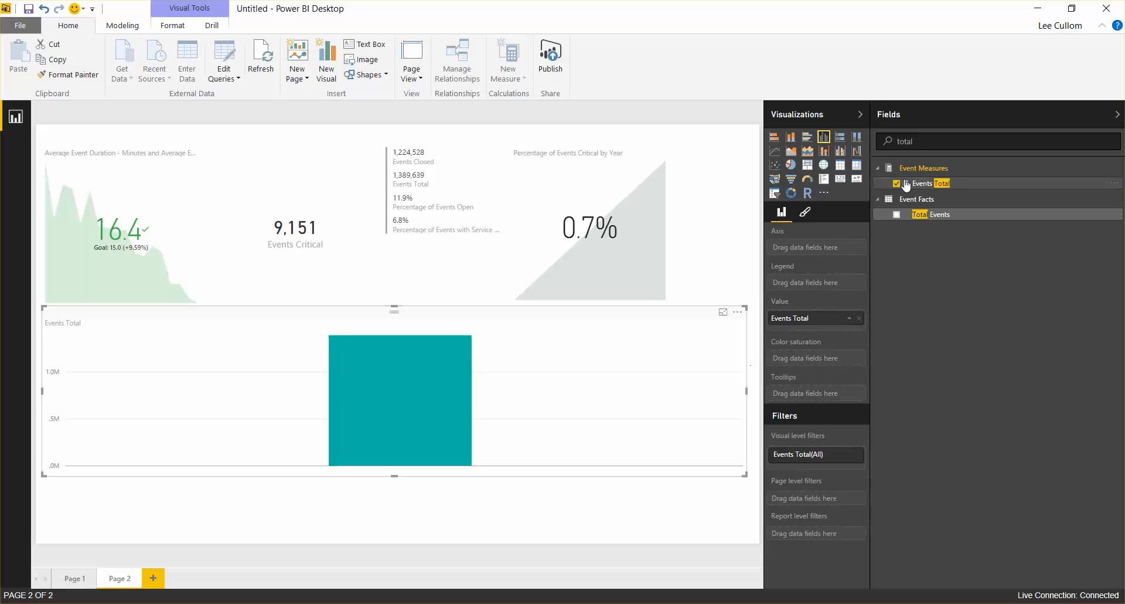
Clear the field search and add Month from Time - Received Date as the axis of the Events Total chart.
{"action": "double_click", "coordinate": [882, 141]}
{"action": "key", "text": "BackSpace"}
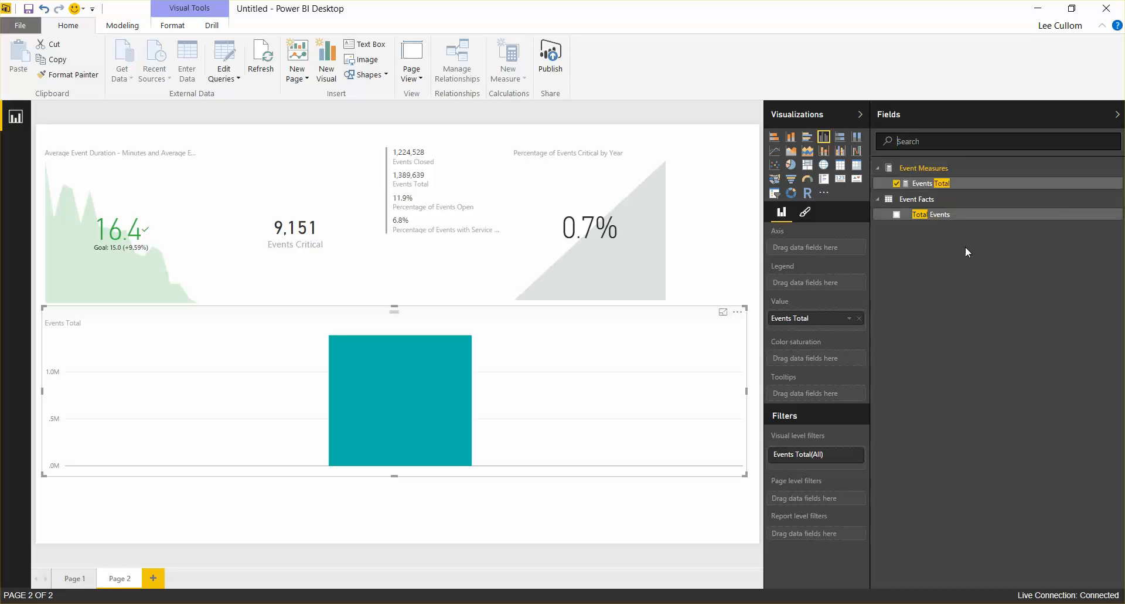
{"action": "scroll", "coordinate": [949, 335], "scroll_direction": "down", "scroll_amount": 1}
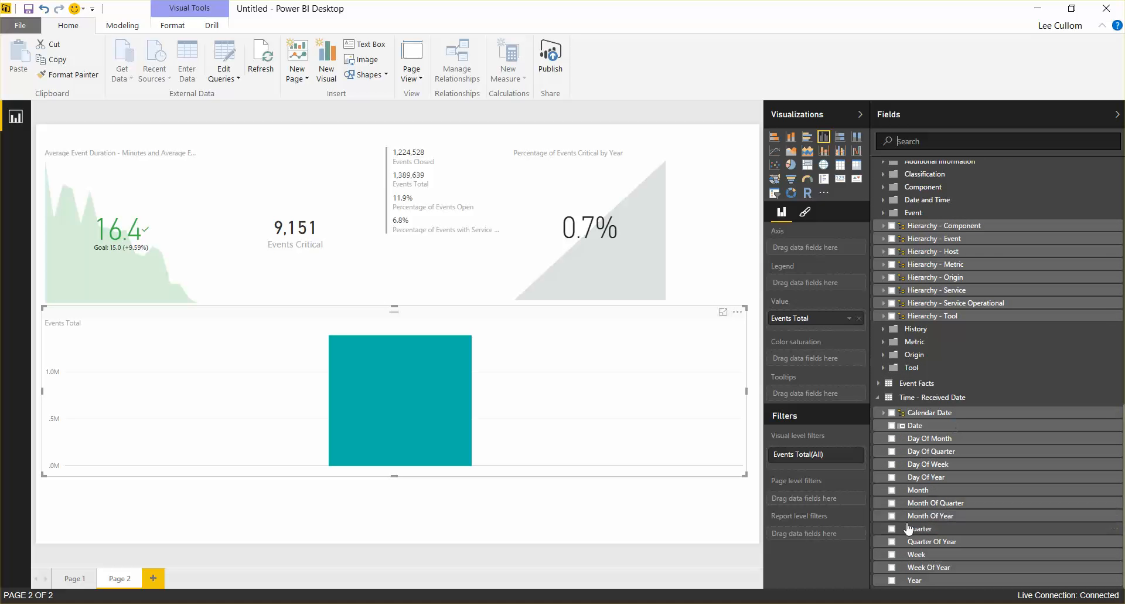
{"action": "left_click", "coordinate": [892, 491]}
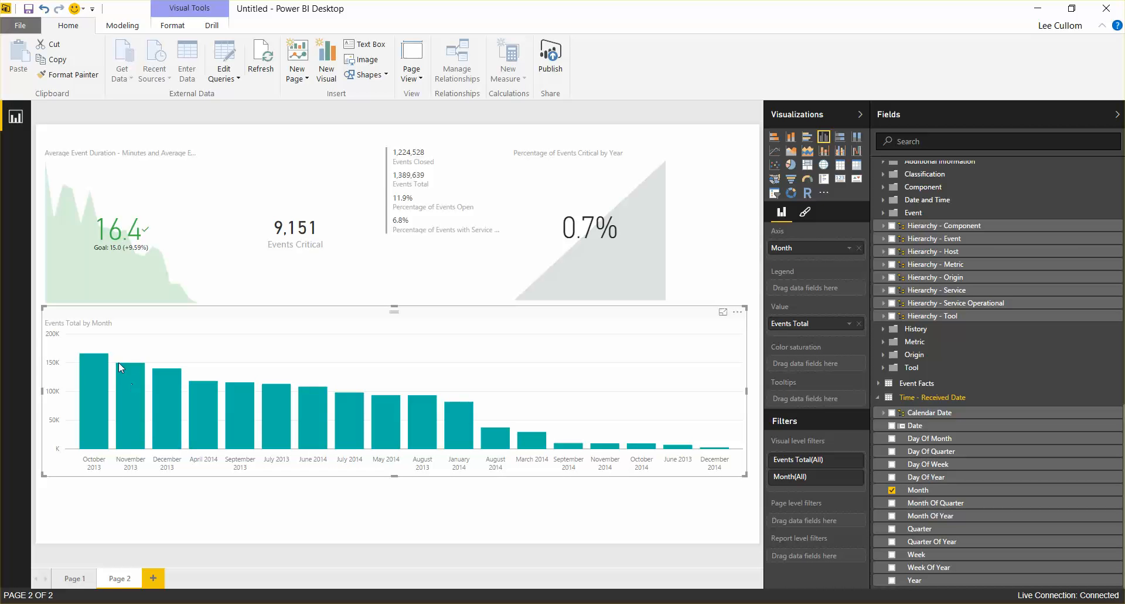
Reduce the height of the Events Total by Month chart to leave room beneath it, and deselect it.
{"action": "mouse_move", "coordinate": [90, 378]}
{"action": "left_click_drag", "start_coordinate": [394, 475], "coordinate": [400, 444]}
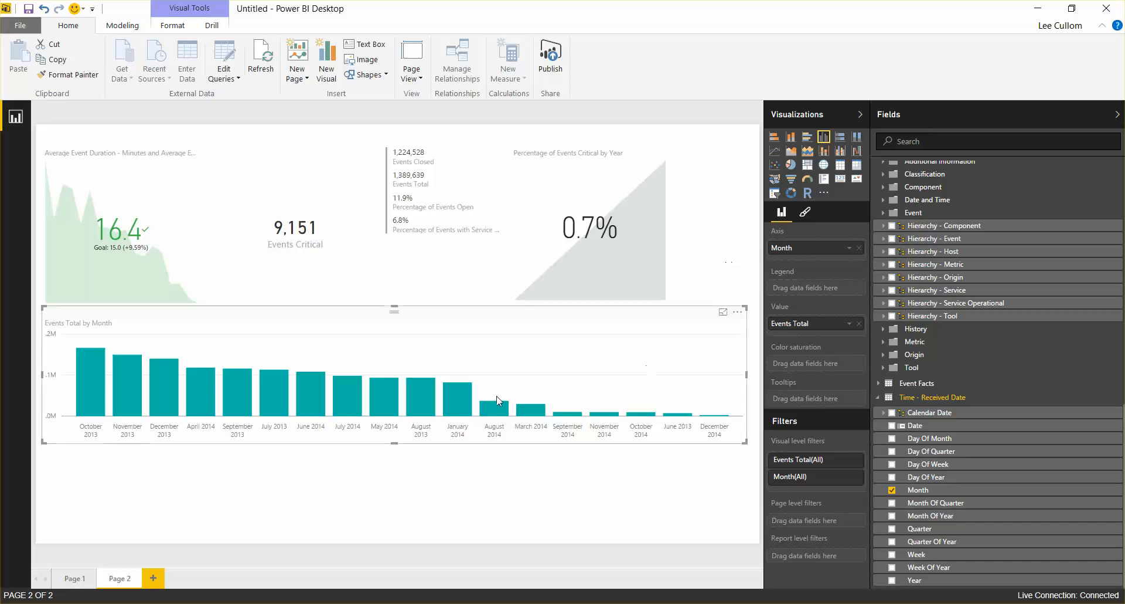
{"action": "left_click_drag", "start_coordinate": [395, 443], "coordinate": [395, 438]}
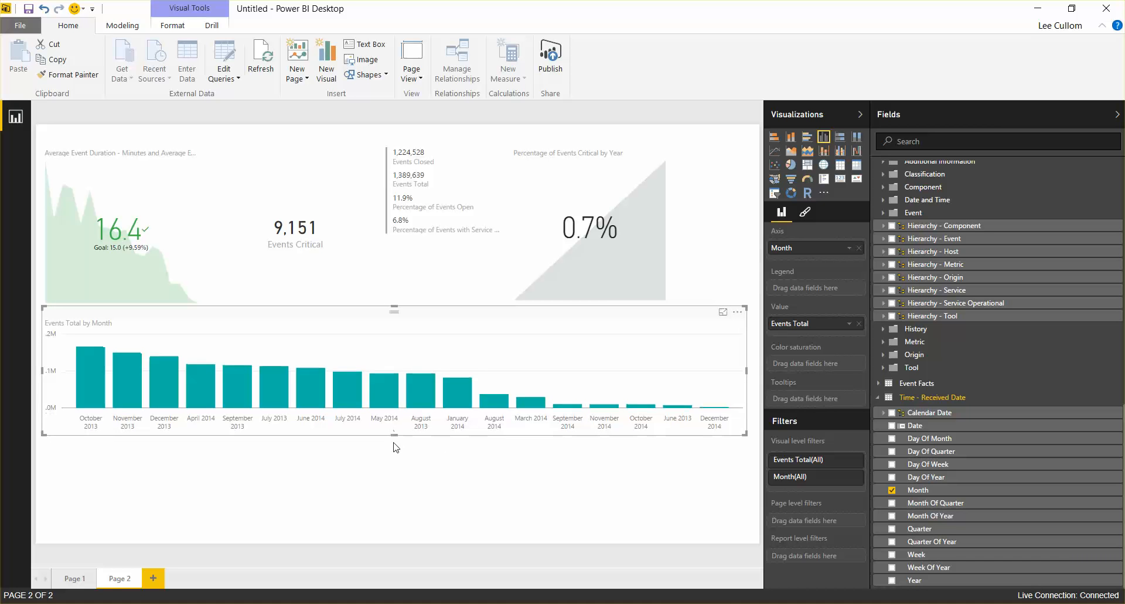
{"action": "left_click", "coordinate": [388, 452]}
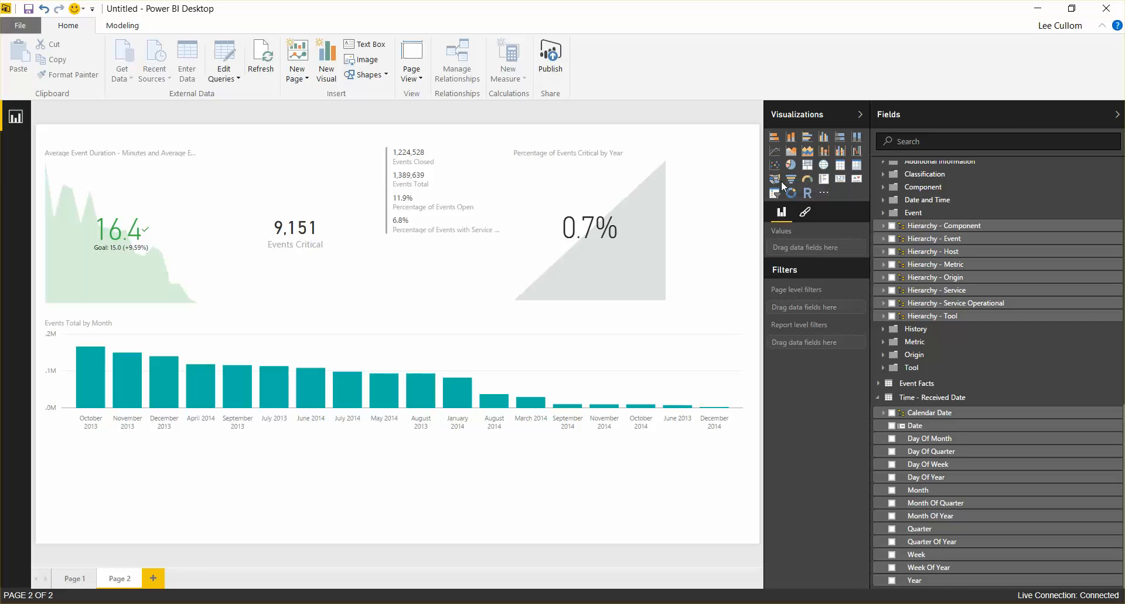
Insert an empty table visual, place it below the column chart and stretch it across the page width.
{"action": "left_click", "coordinate": [841, 172]}
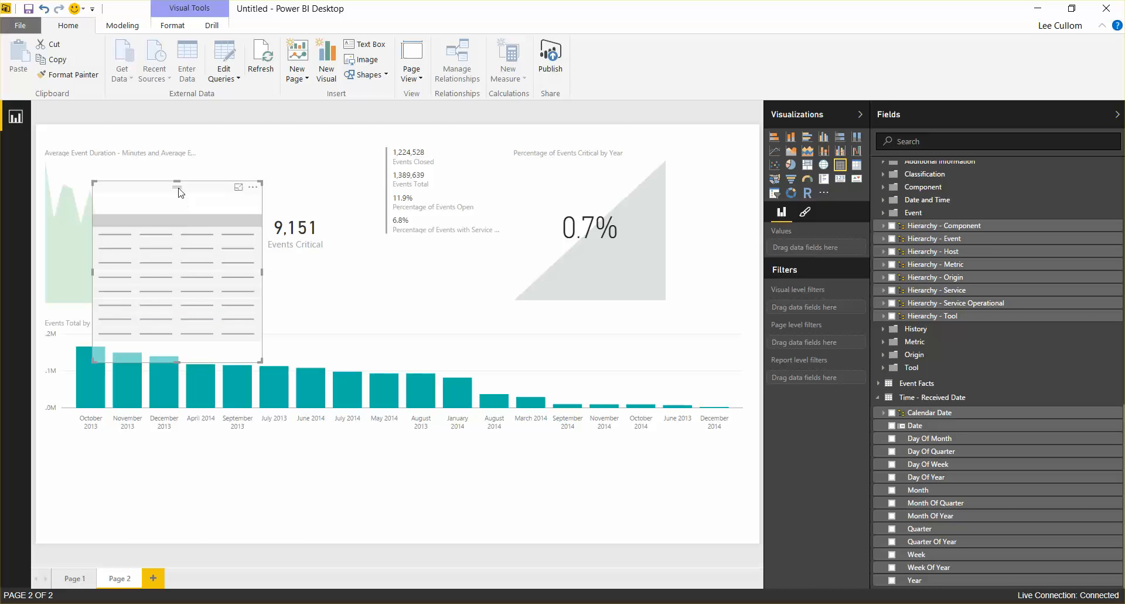
{"action": "left_click_drag", "start_coordinate": [180, 189], "coordinate": [120, 439]}
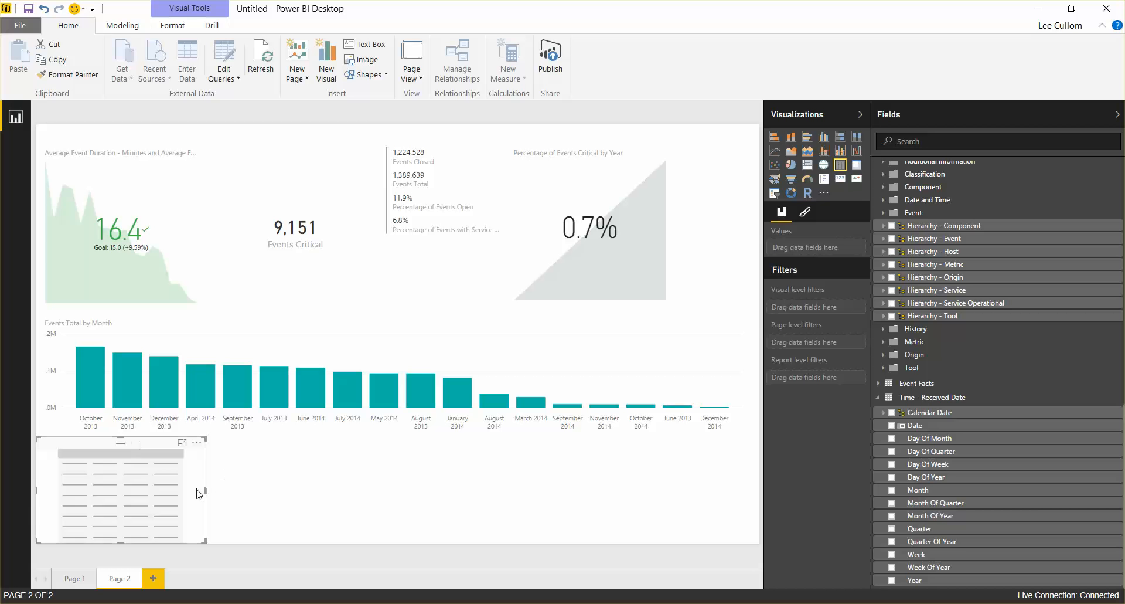
{"action": "left_click_drag", "start_coordinate": [207, 495], "coordinate": [764, 459]}
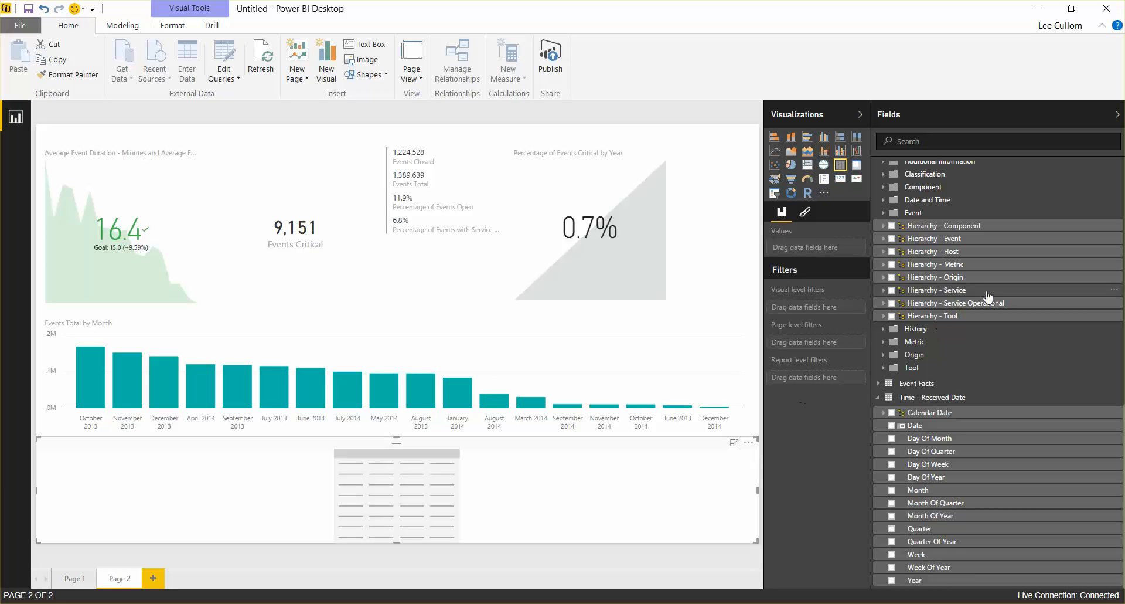
Add Priority, Severity and Status from the Classification folder of Event Dimensions to the table.
{"action": "scroll", "coordinate": [924, 211], "scroll_direction": "up", "scroll_amount": 10}
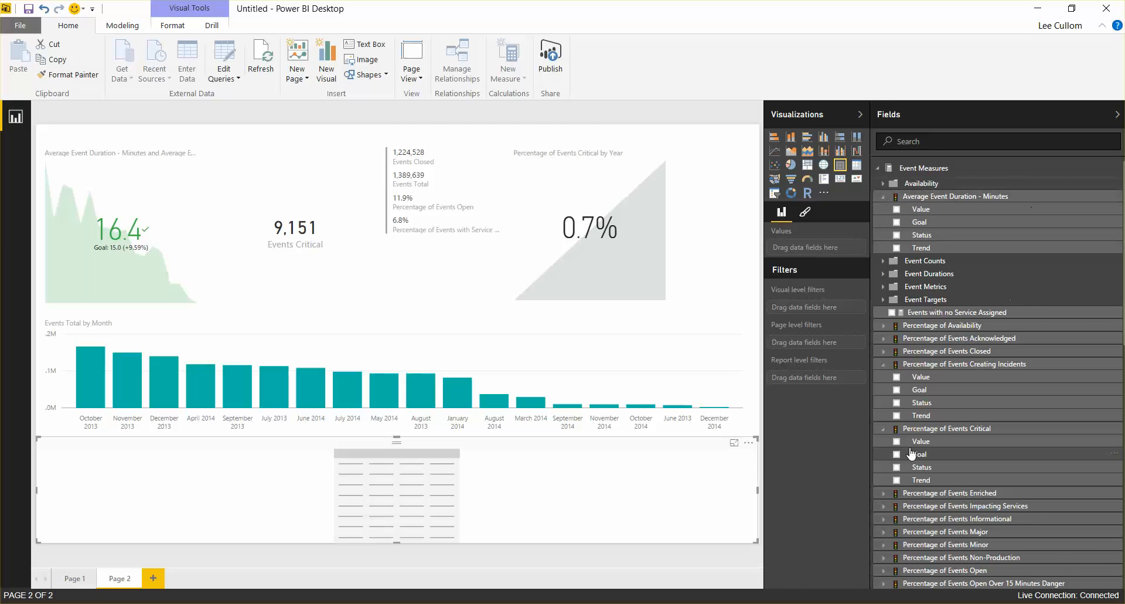
{"action": "scroll", "coordinate": [1016, 309], "scroll_direction": "down", "scroll_amount": 3}
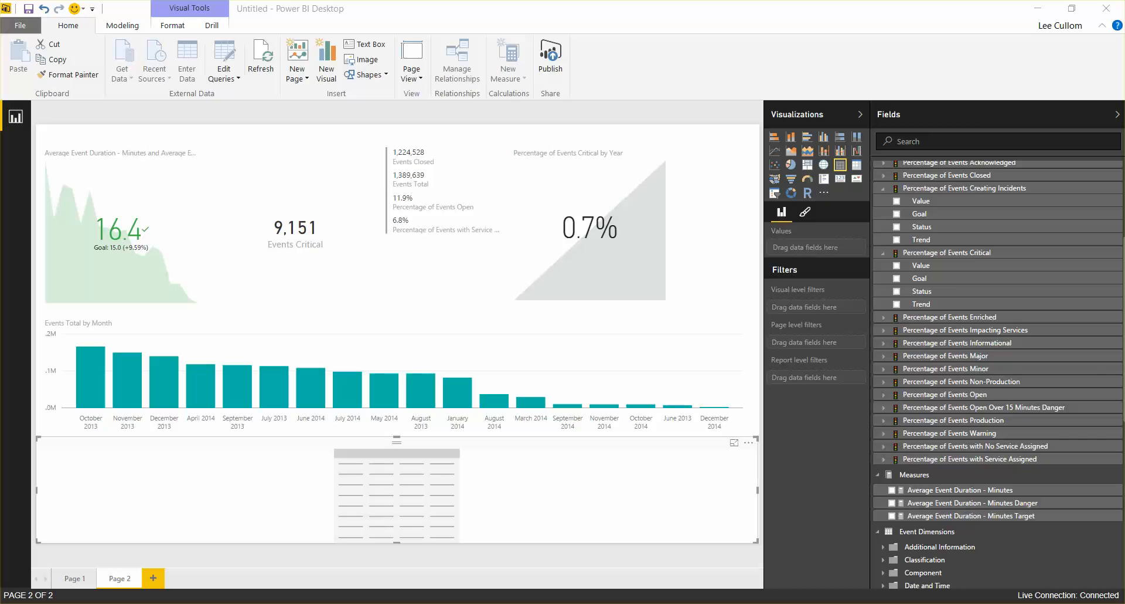
{"action": "scroll", "coordinate": [881, 465], "scroll_direction": "down", "scroll_amount": 2}
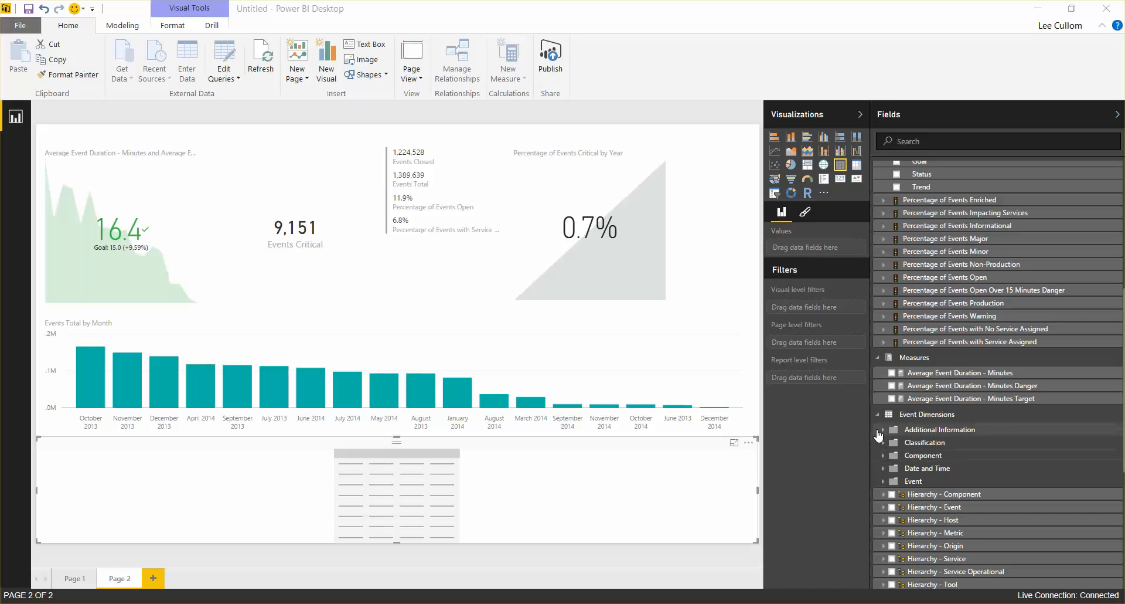
{"action": "left_click", "coordinate": [884, 432]}
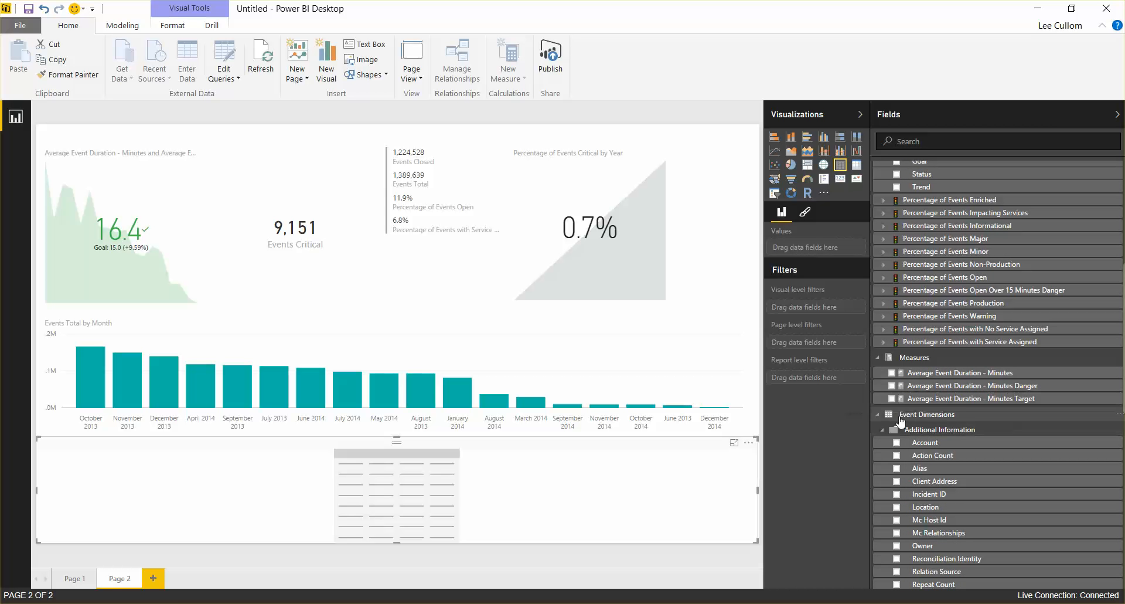
{"action": "scroll", "coordinate": [938, 404], "scroll_direction": "down", "scroll_amount": 5}
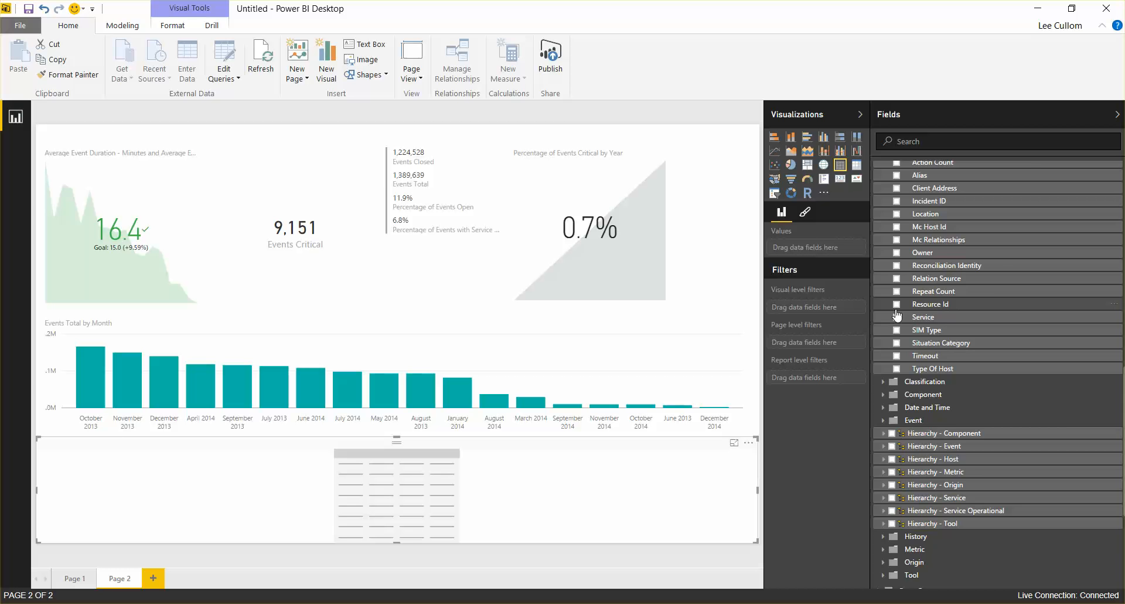
{"action": "scroll", "coordinate": [898, 315], "scroll_direction": "up", "scroll_amount": 2}
{"action": "scroll", "coordinate": [897, 315], "scroll_direction": "up", "scroll_amount": 4}
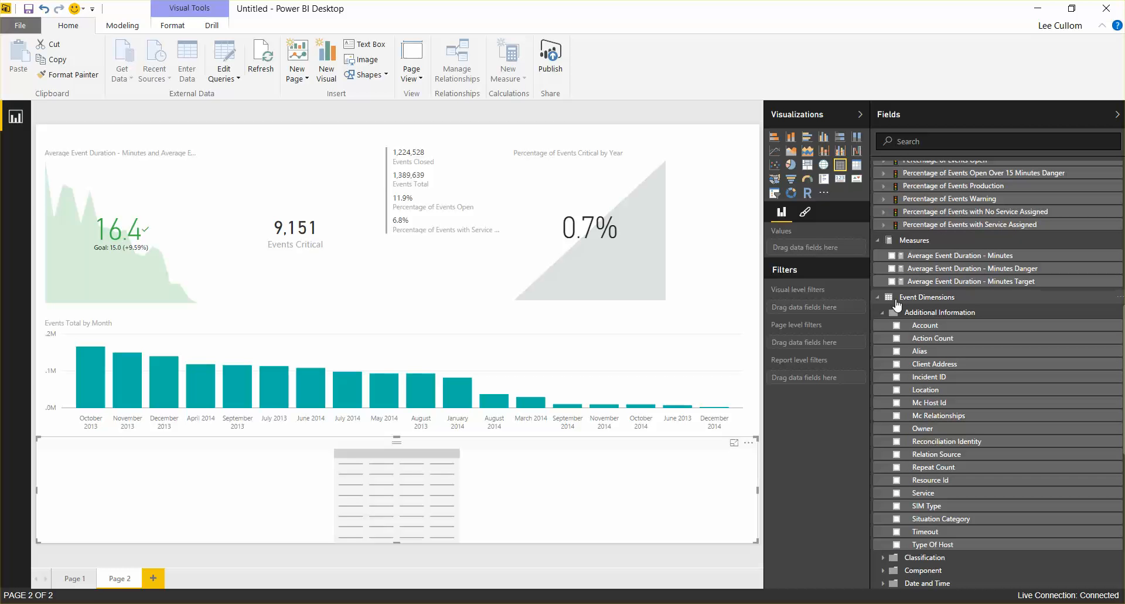
{"action": "scroll", "coordinate": [897, 302], "scroll_direction": "down", "scroll_amount": 4}
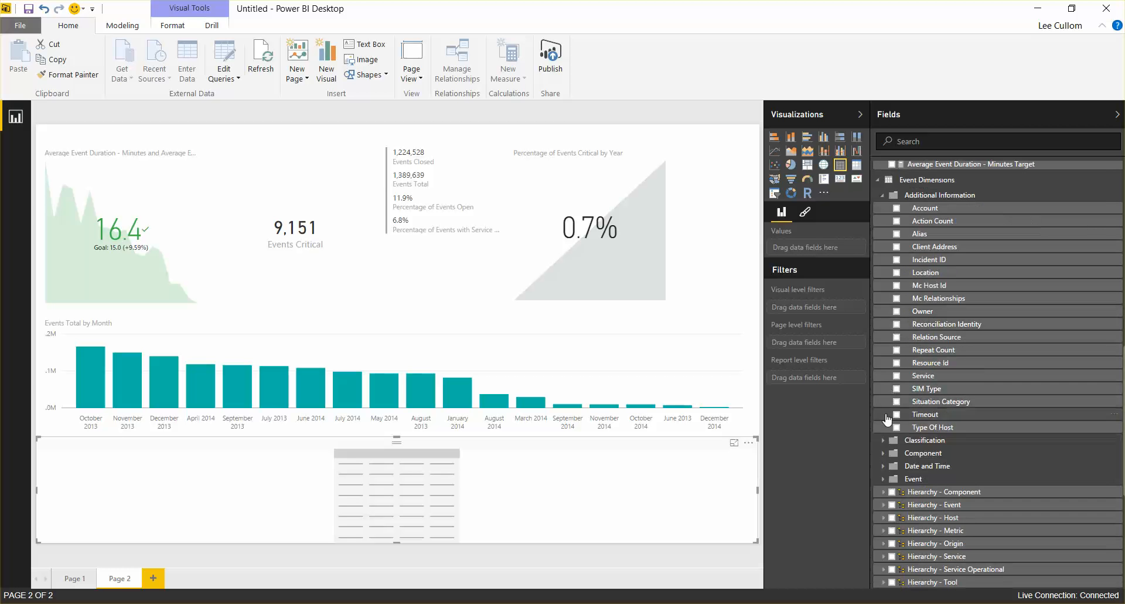
{"action": "left_click", "coordinate": [883, 441]}
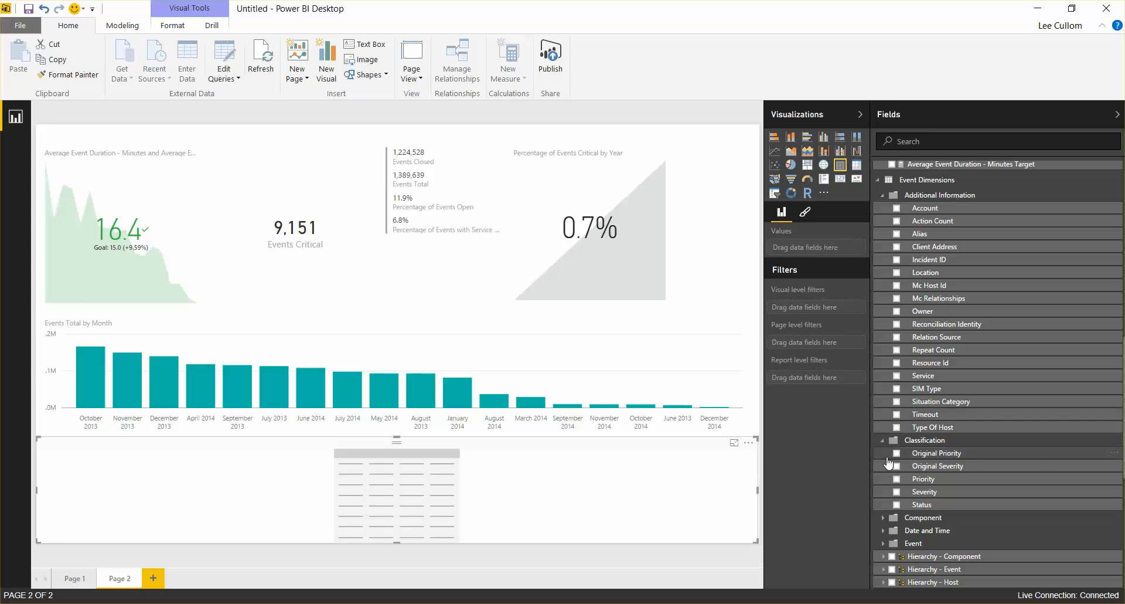
{"action": "left_click", "coordinate": [897, 479]}
{"action": "left_click", "coordinate": [896, 492]}
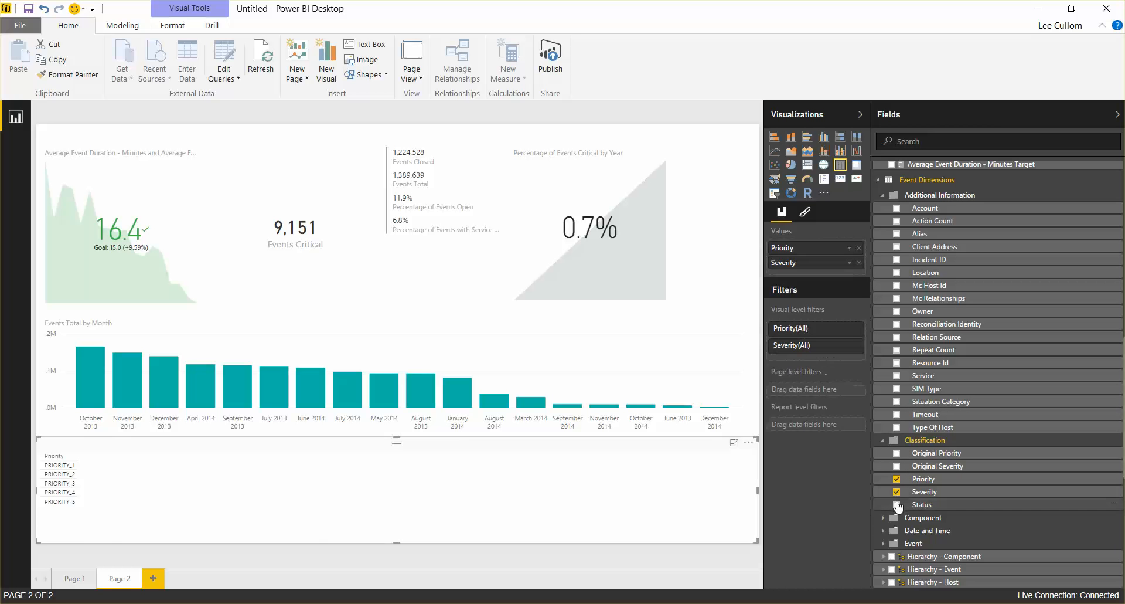
{"action": "left_click", "coordinate": [897, 505]}
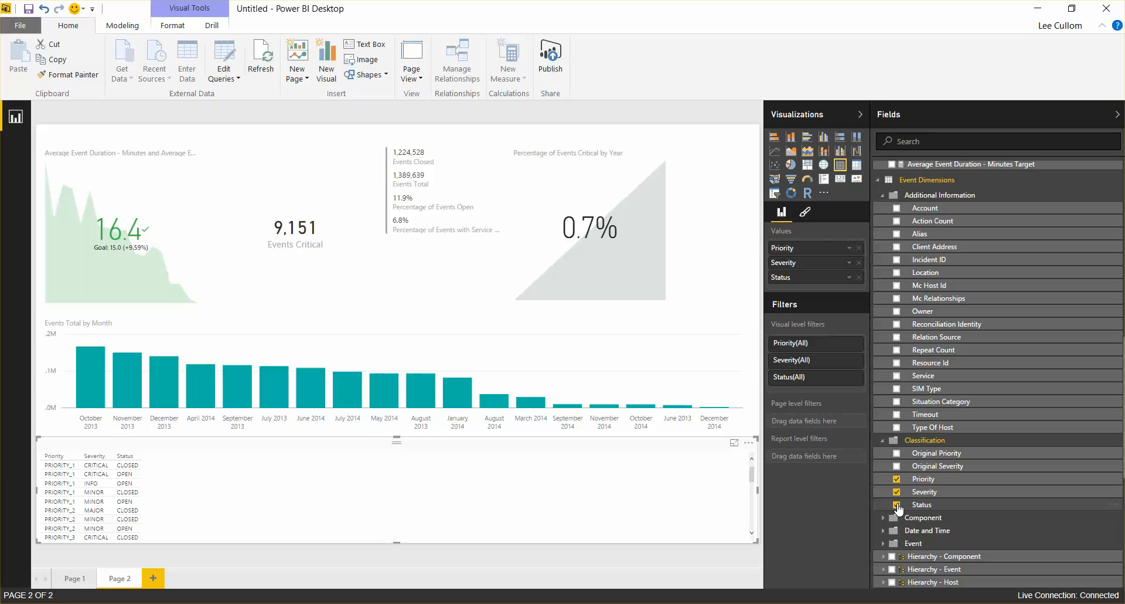
Add the Original Priority, Original Severity and Owner fields to the table.
{"action": "left_click", "coordinate": [897, 453]}
{"action": "left_click", "coordinate": [898, 467]}
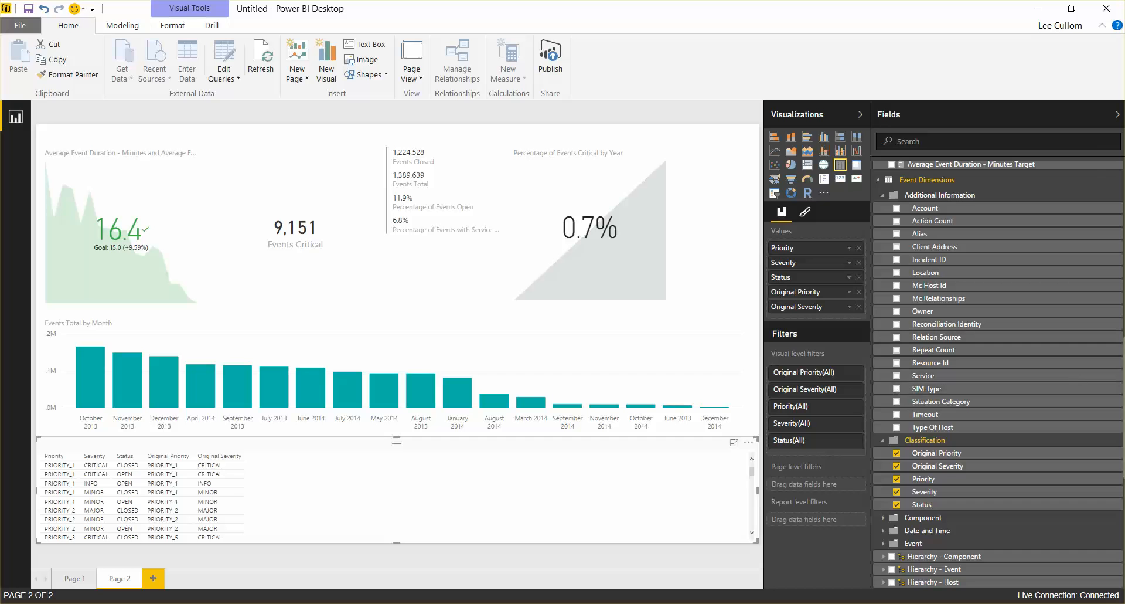
{"action": "left_click", "coordinate": [897, 311]}
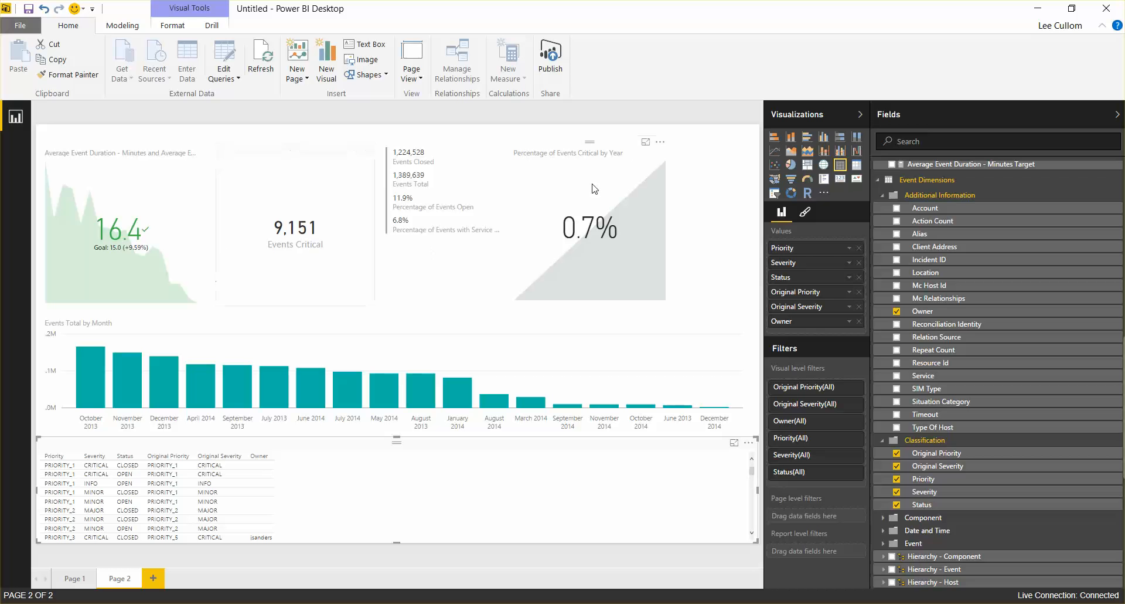
Collapse the Fields and Visualizations panes and cross-filter the page from the column chart by December 2013, followed by November 2013.
{"action": "left_click", "coordinate": [1117, 115]}
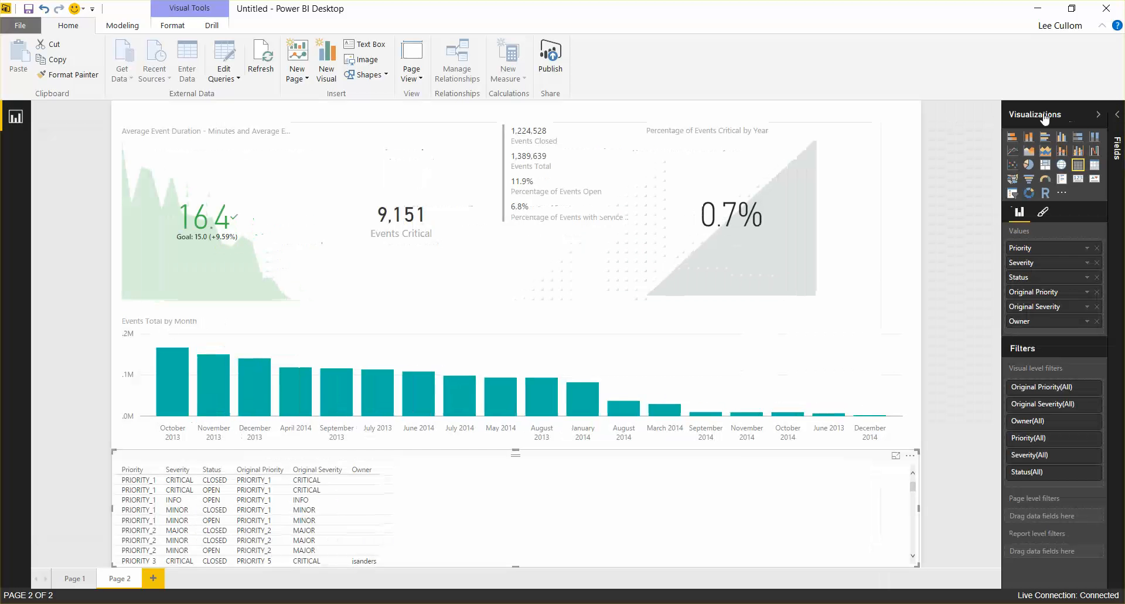
{"action": "left_click", "coordinate": [1099, 117]}
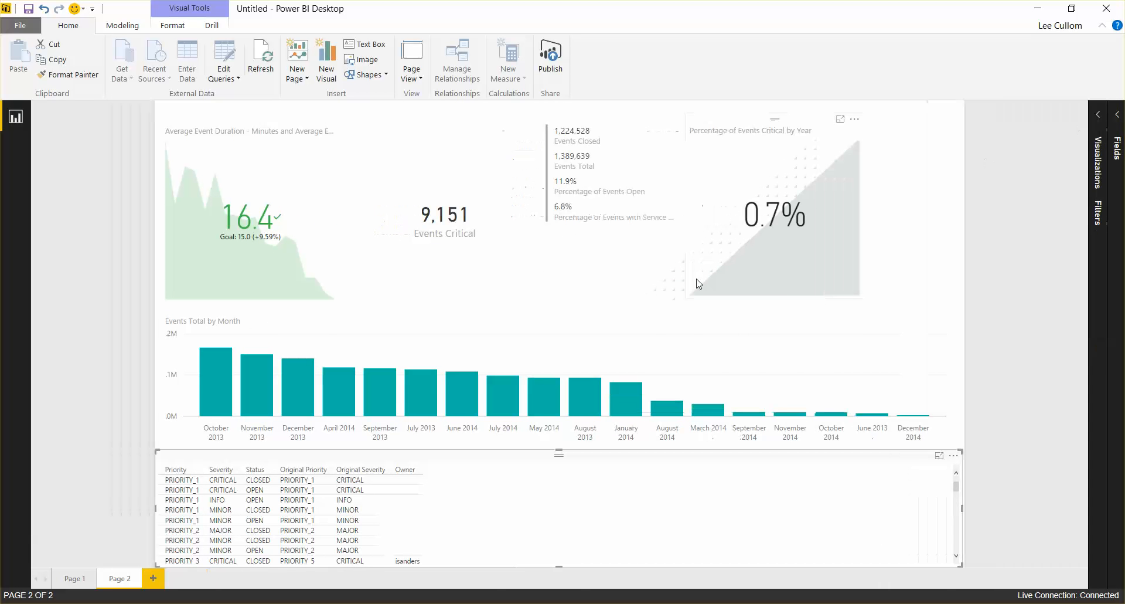
{"action": "left_click", "coordinate": [296, 389]}
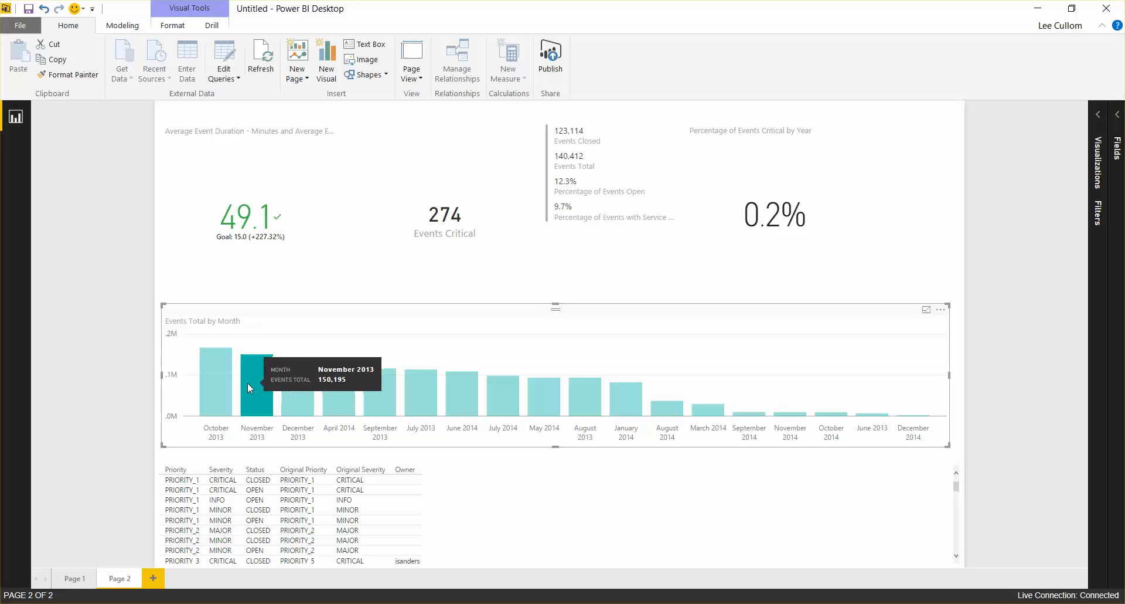
{"action": "left_click", "coordinate": [273, 384]}
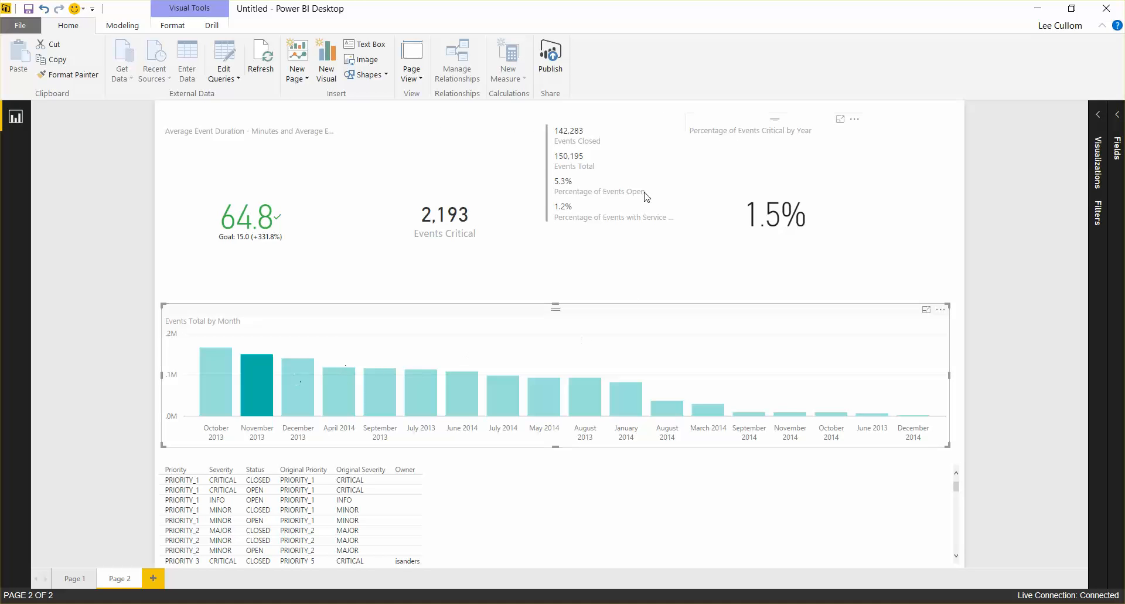
Cross-filter the page from the column chart by October 2013, November 2013, December 2013, April 2014 and July 2013, one after another.
{"action": "left_click", "coordinate": [213, 377]}
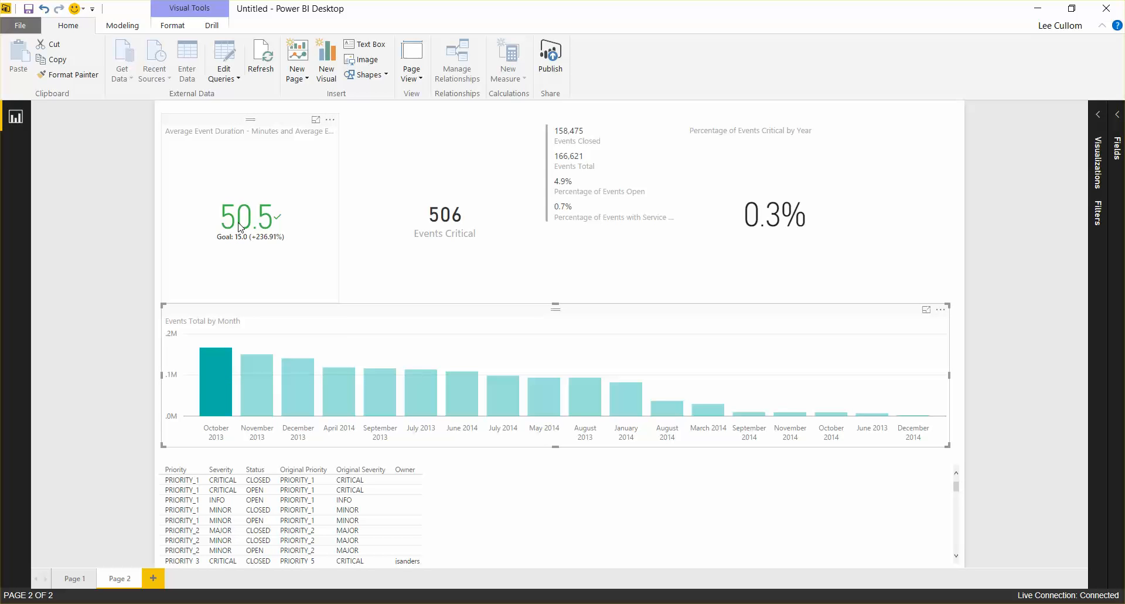
{"action": "left_click", "coordinate": [251, 394]}
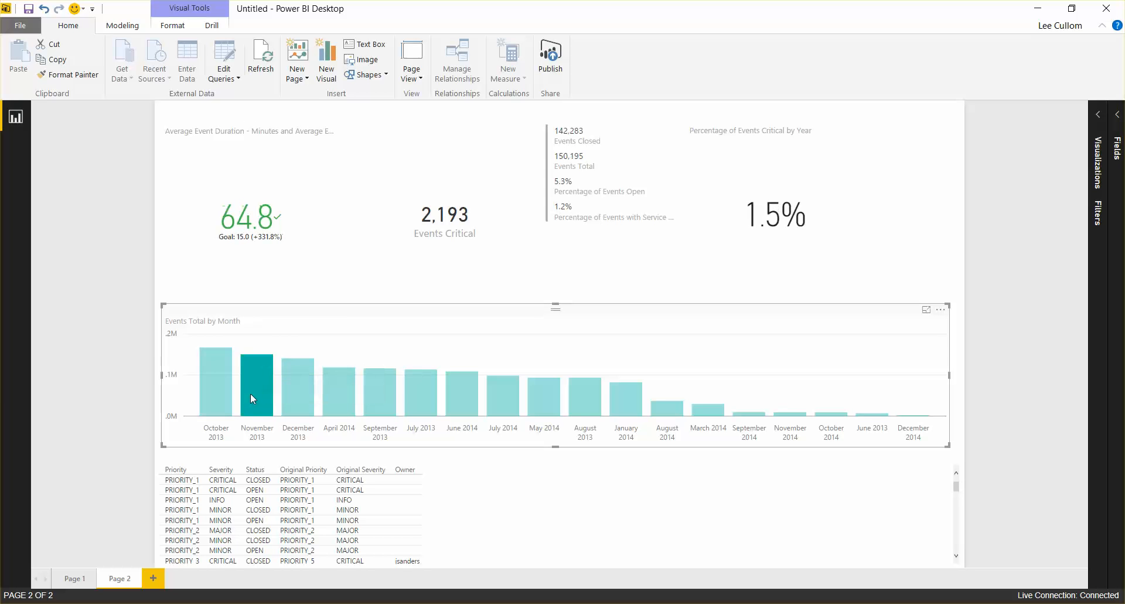
{"action": "left_click", "coordinate": [306, 395]}
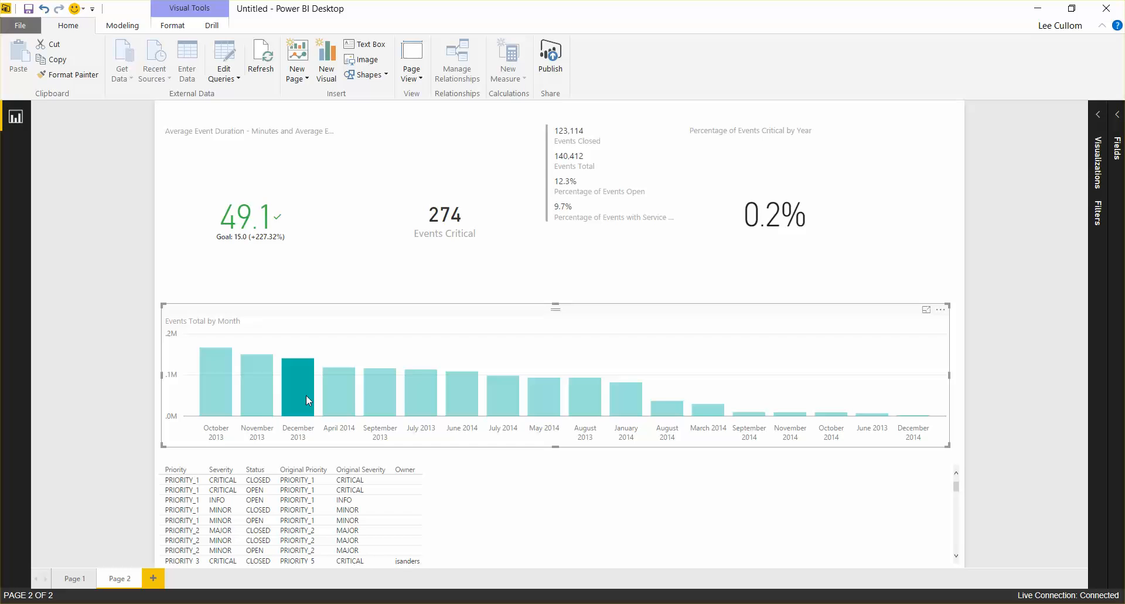
{"action": "left_click", "coordinate": [343, 390]}
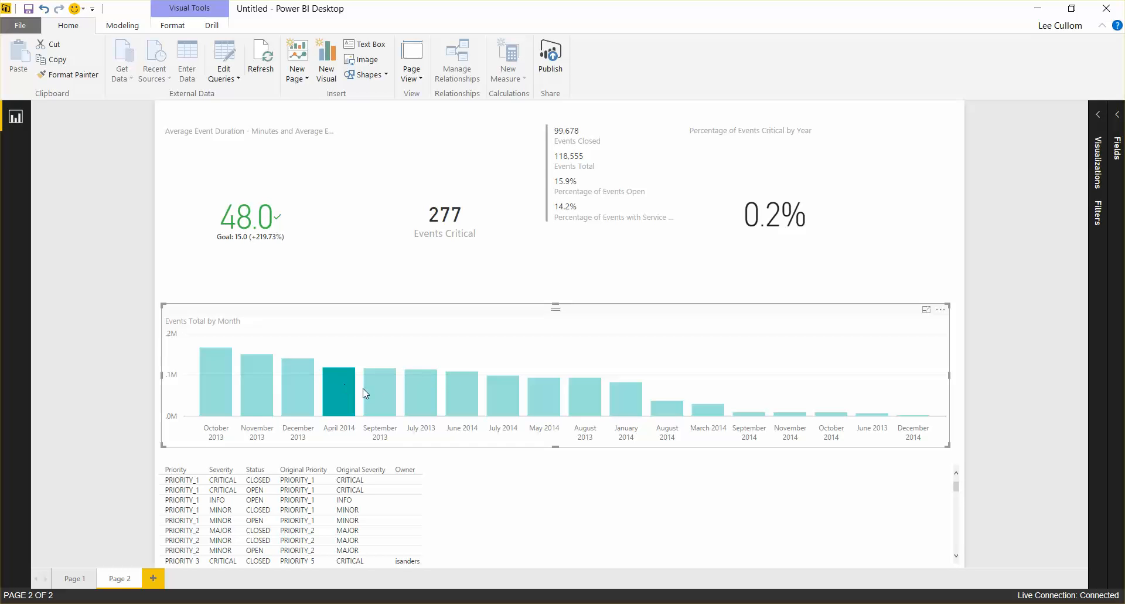
{"action": "left_click", "coordinate": [412, 393]}
Look through the event table's rows down to the last ones and return to the first row, and cross-filter the page by June 2014.
{"action": "scroll", "coordinate": [362, 497], "scroll_direction": "down", "scroll_amount": 5}
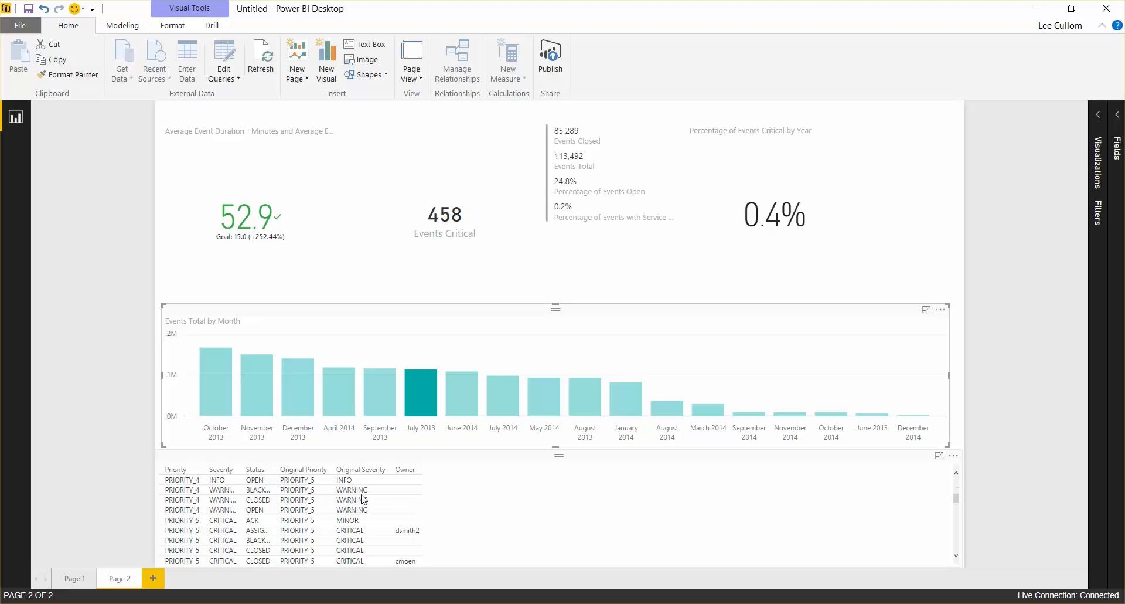
{"action": "scroll", "coordinate": [364, 498], "scroll_direction": "down", "scroll_amount": 5}
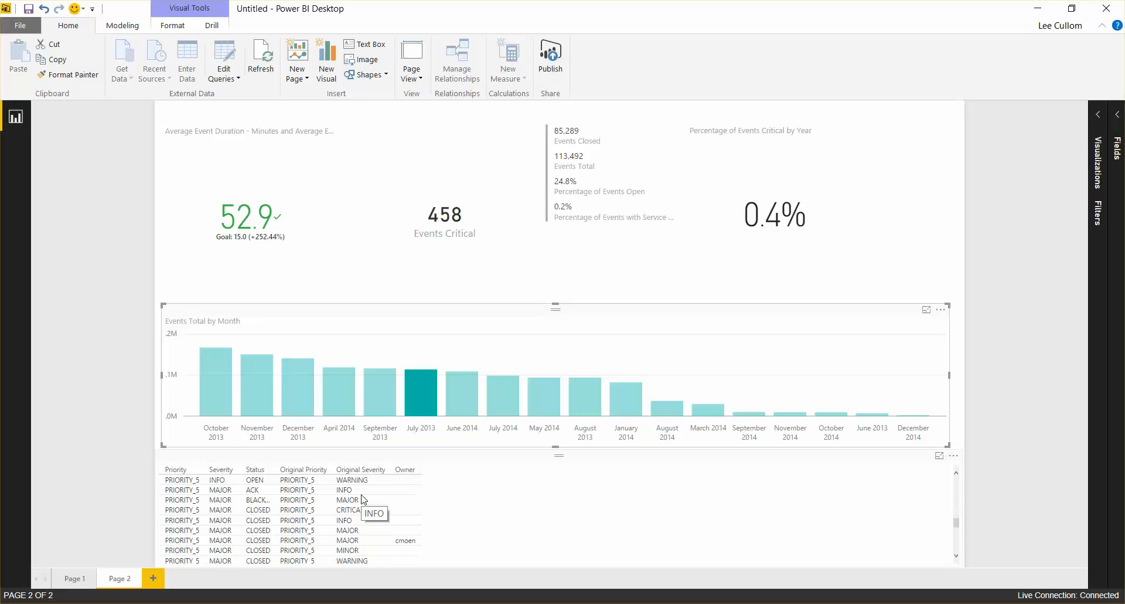
{"action": "scroll", "coordinate": [363, 503], "scroll_direction": "down", "scroll_amount": 3}
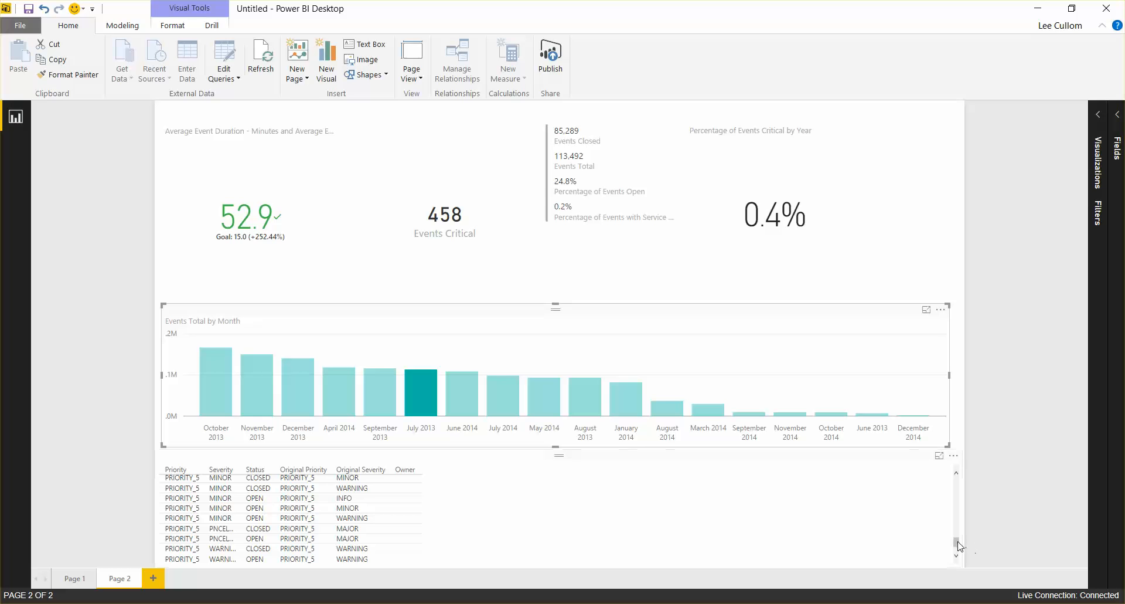
{"action": "left_click_drag", "start_coordinate": [956, 540], "coordinate": [952, 463]}
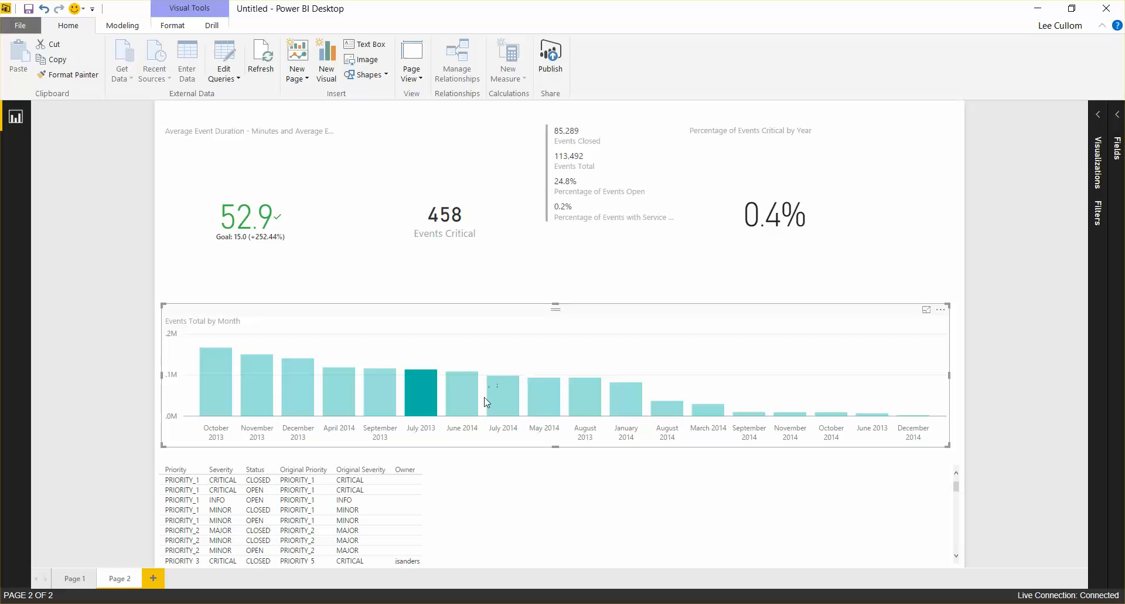
{"action": "left_click", "coordinate": [454, 398]}
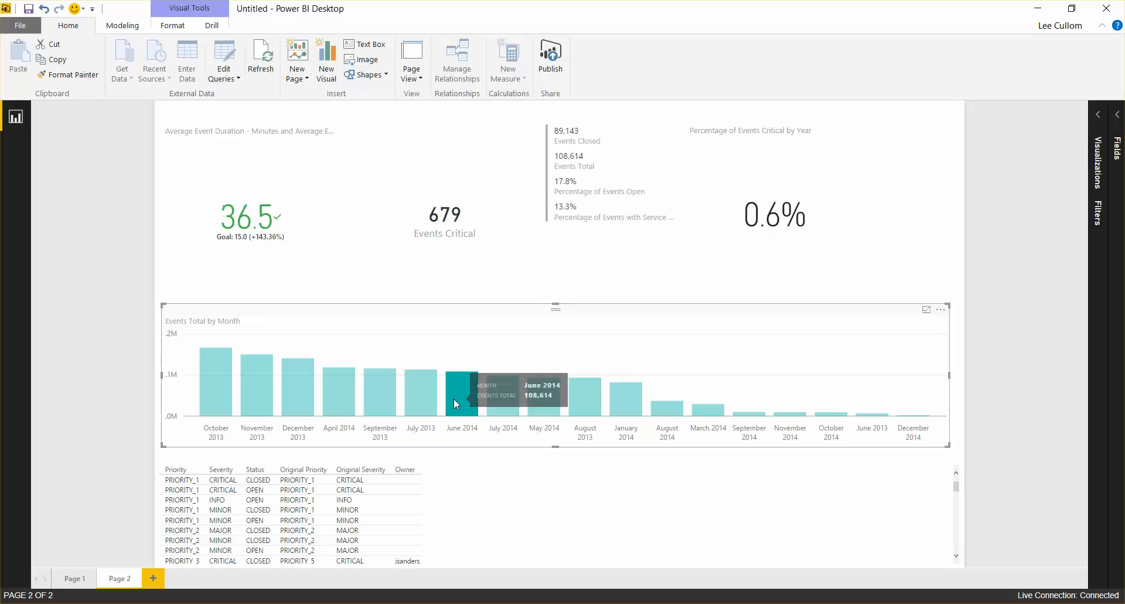